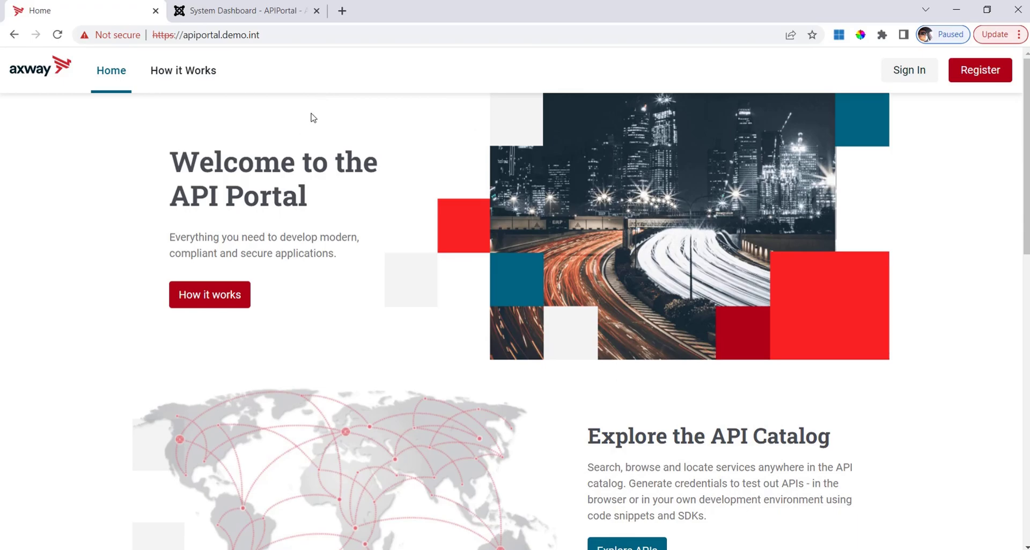
- Open the portal's How it Works page and scroll through its Step 1: Register section
click(206, 79)
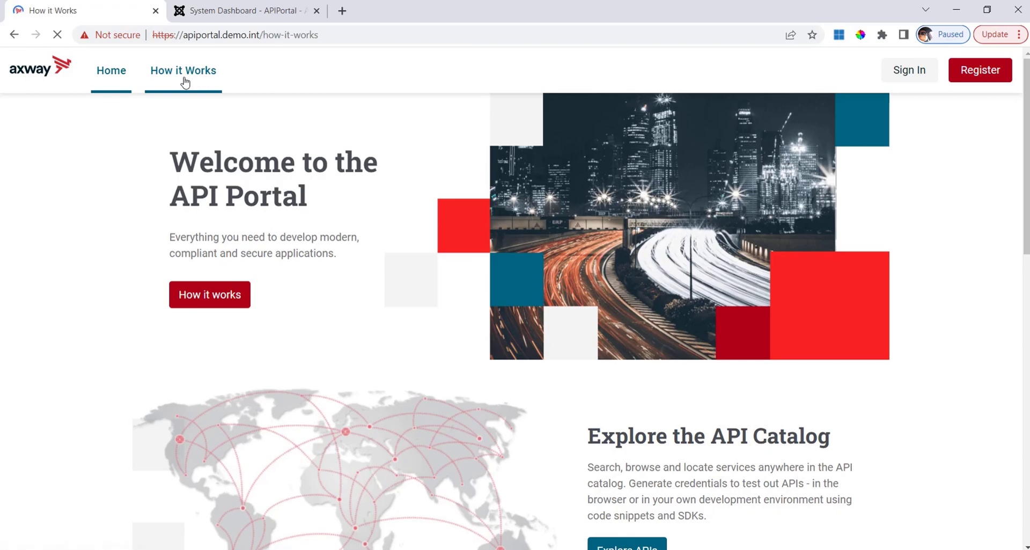
scroll(450, 343, down, 2)
scroll(468, 334, up, 2)
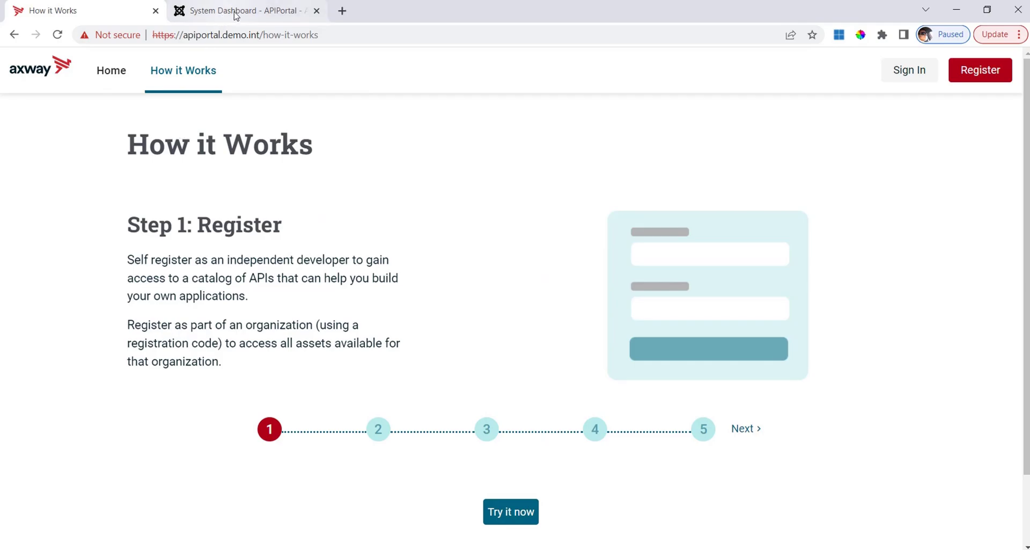
- In the Joomla admin, go to Components > T4 Page Builder > All Pages
click(215, 20)
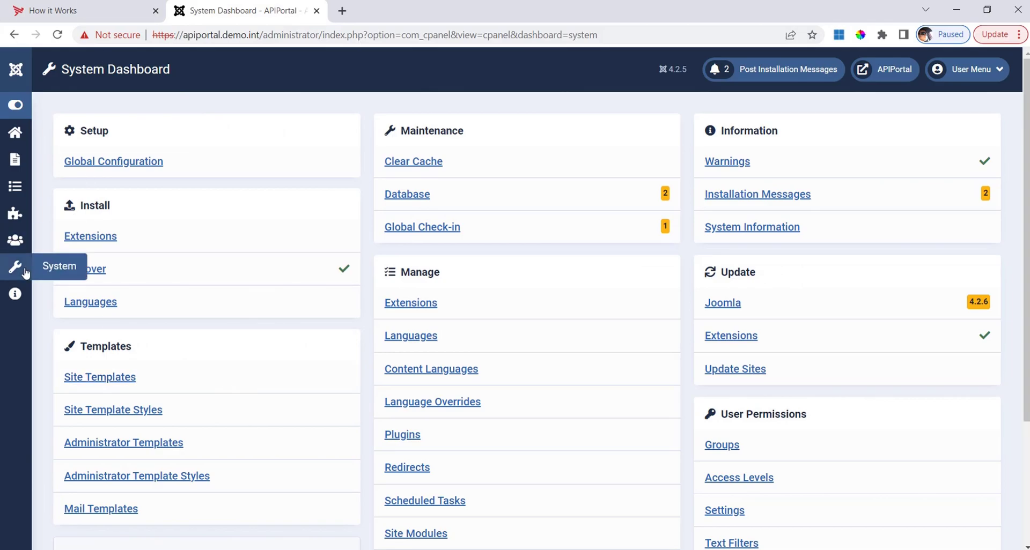
click(12, 107)
click(103, 217)
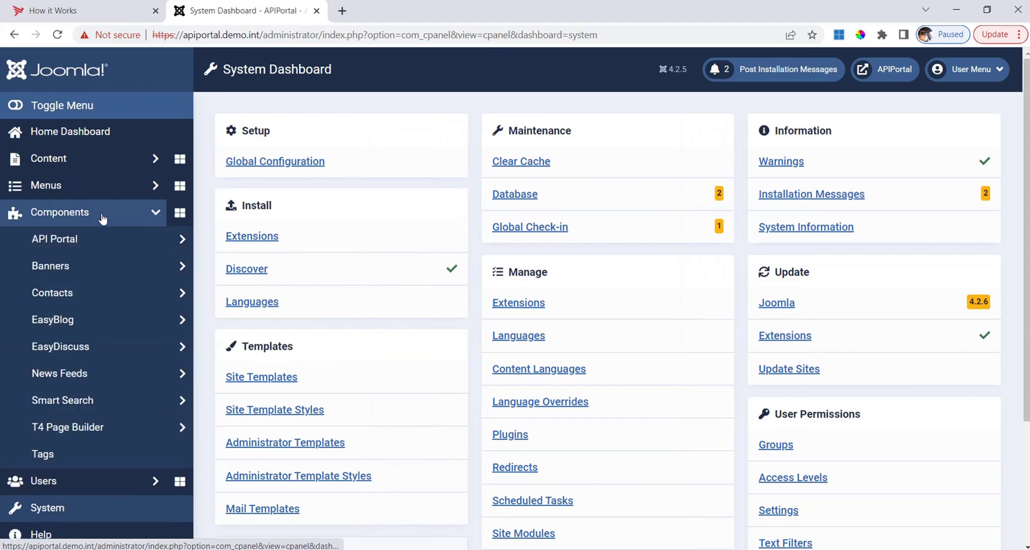
click(110, 428)
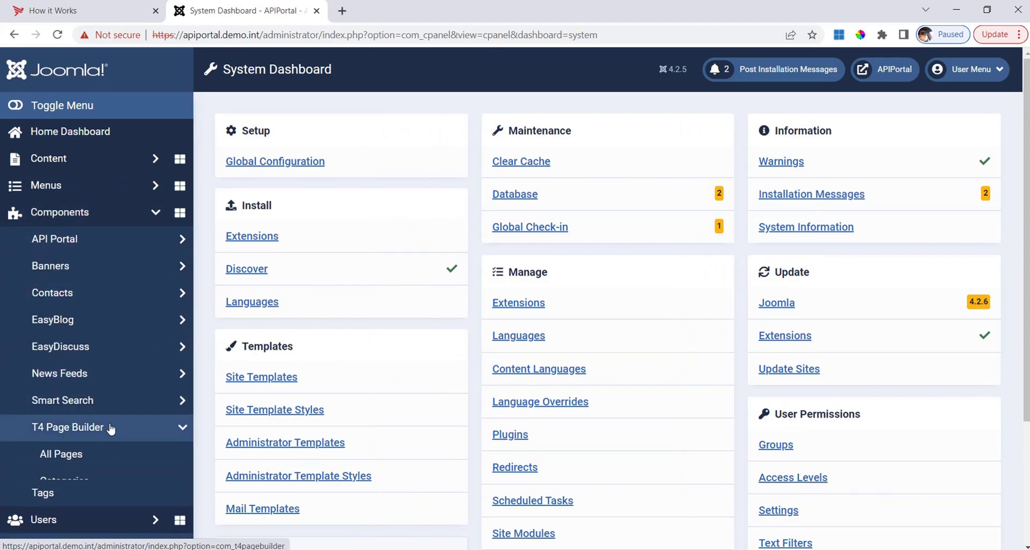
click(80, 457)
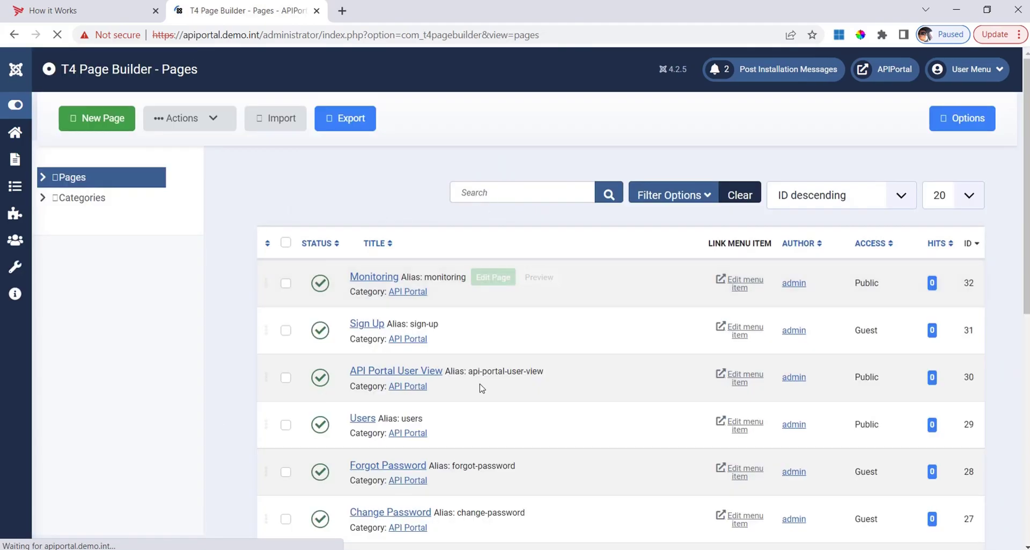
- Find the 'How it works' page in the list and open it in the page builder
scroll(475, 389, down, 5)
scroll(480, 393, up, 5)
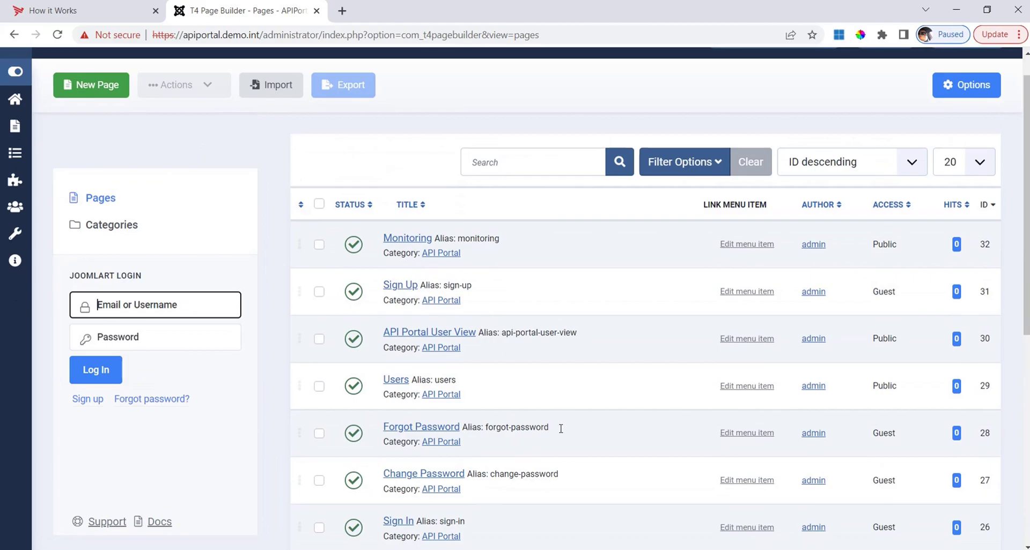
scroll(584, 376, down, 3)
scroll(573, 322, down, 5)
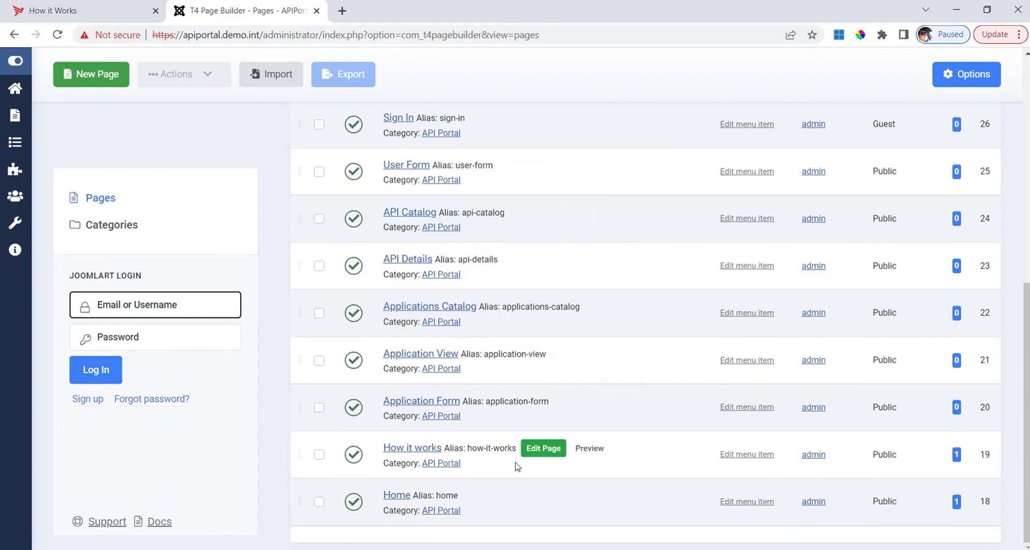
click(552, 450)
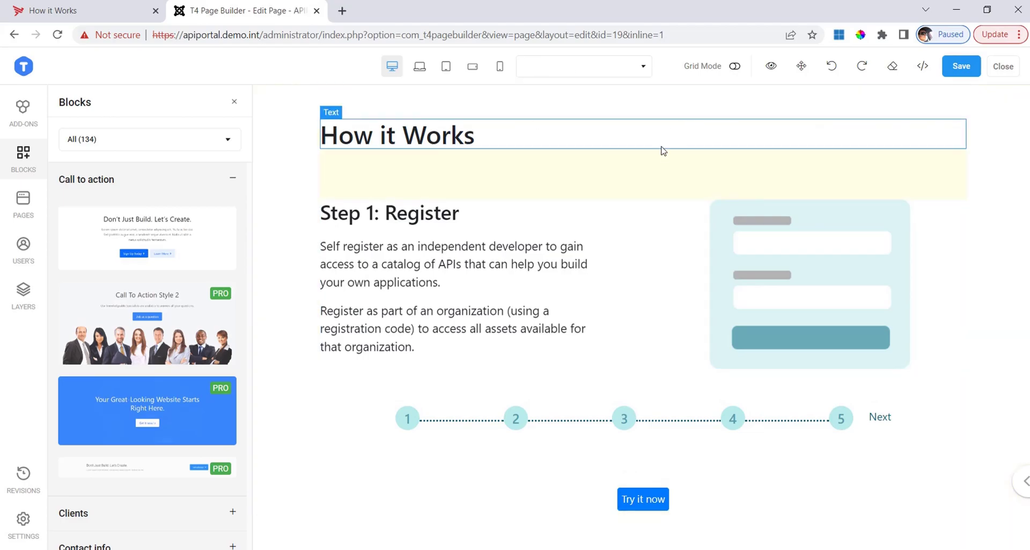
- Change the Step 1 heading from 'Register' to 'Step 1: Sign up'
click(502, 217)
double_click(469, 213)
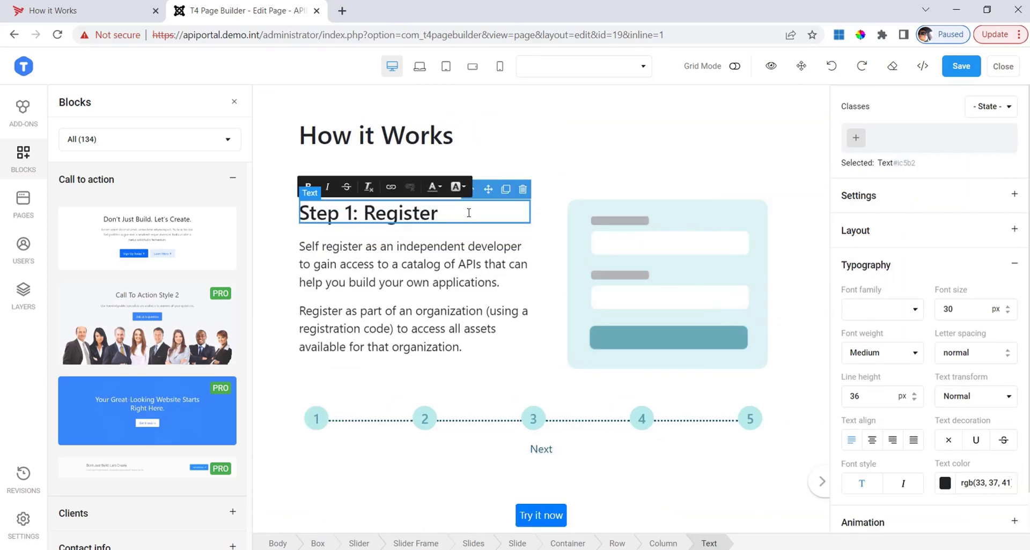
click(463, 221)
key(BackSpace)
key(BackSpace)
key(BackSpace)
key(BackSpace)
key(BackSpace)
key(BackSpace)
key(BackSpace)
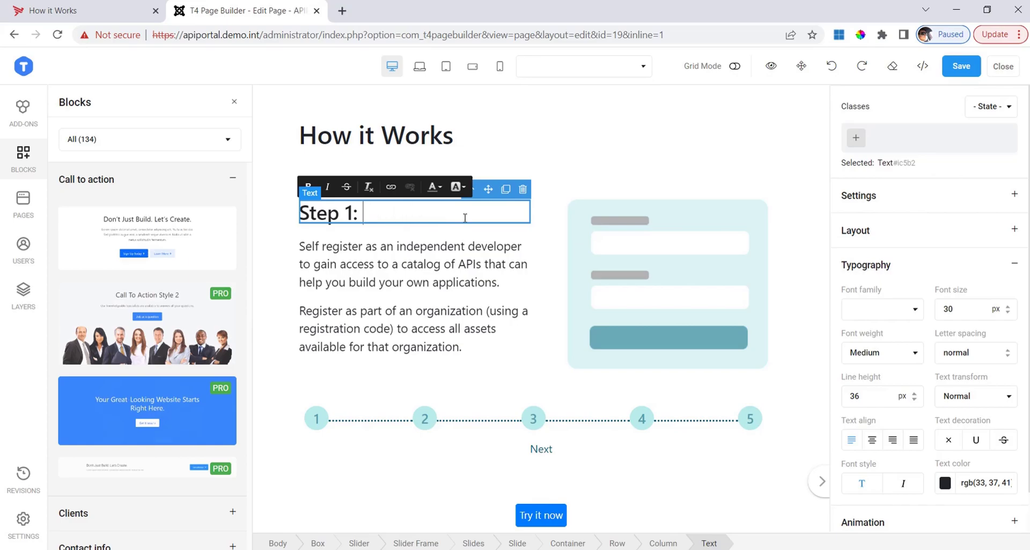
text(Sign up)
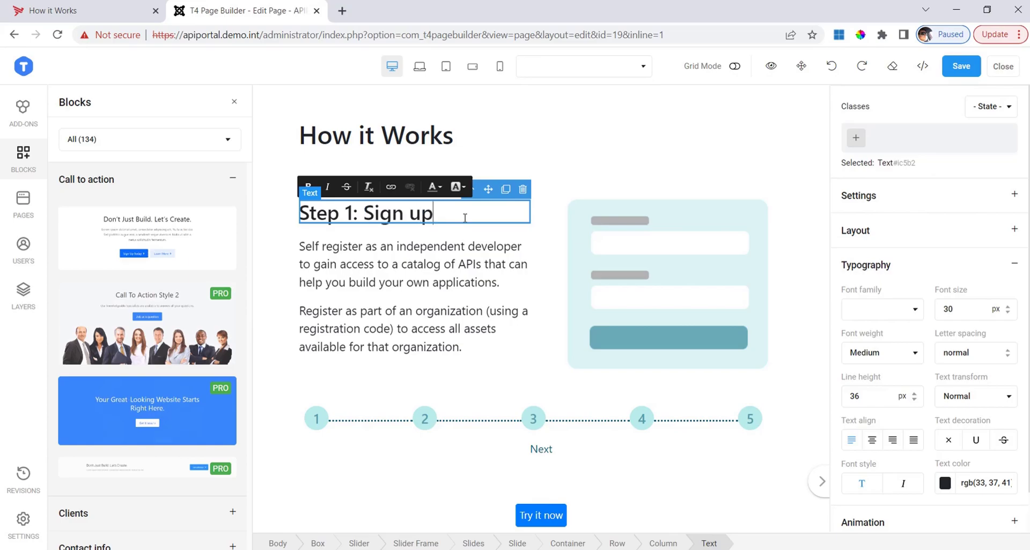
- Delete the first paragraph below the Step 1 heading
click(509, 288)
triple_click(418, 264)
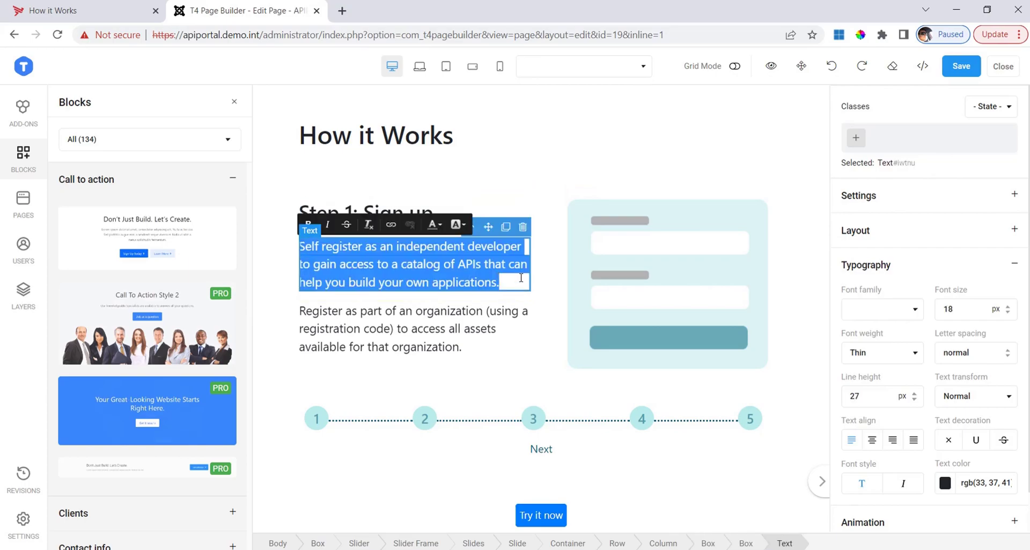
key(BackSpace)
- Put the heading and paragraph in the right column and the form illustration at top left
click(449, 330)
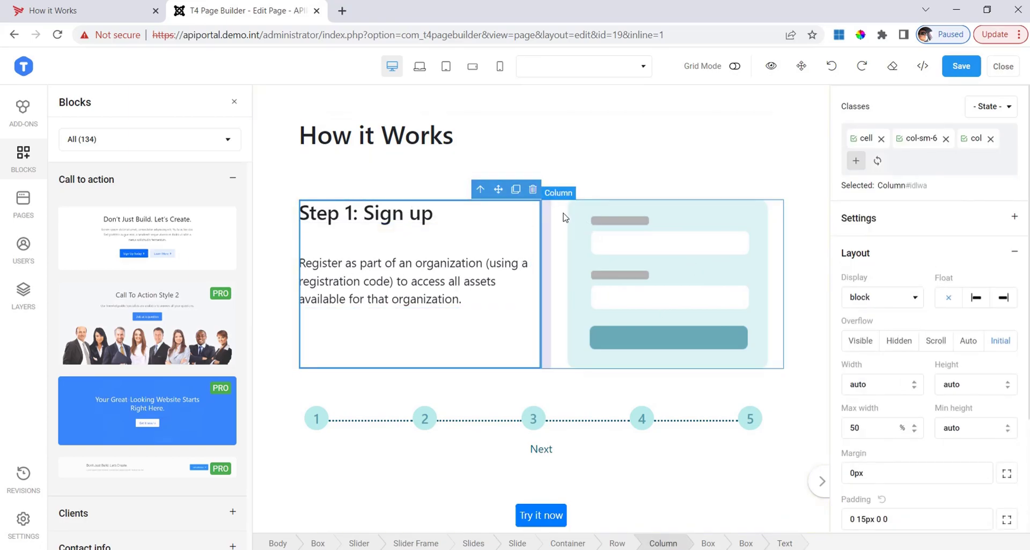
click(583, 208)
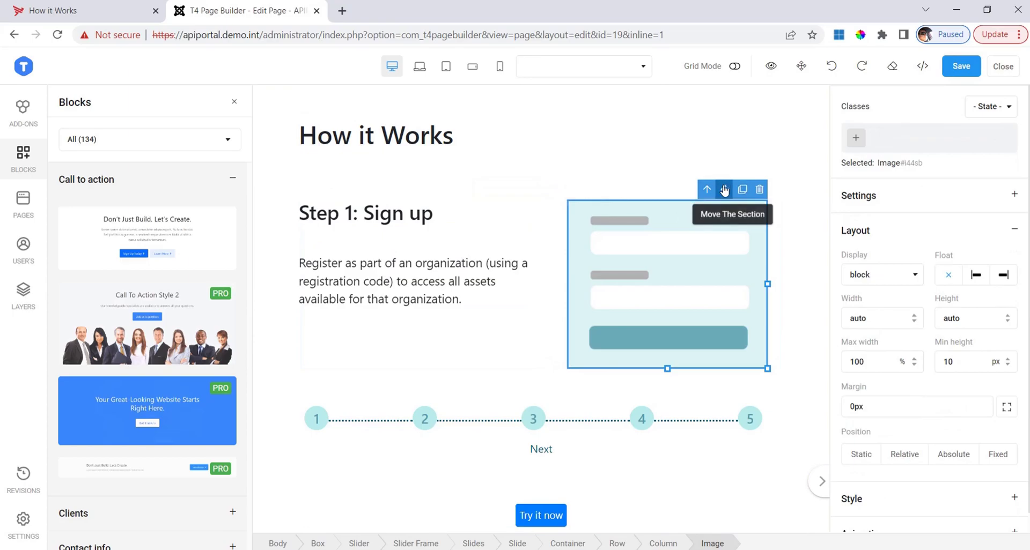
drag(725, 190, 391, 348)
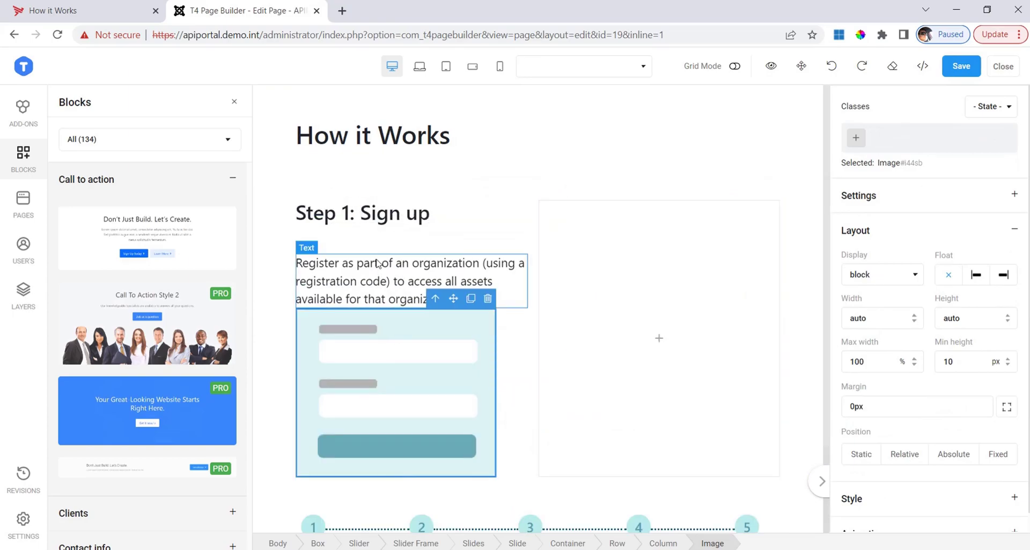
click(425, 258)
click(397, 214)
drag(489, 191, 674, 264)
click(402, 233)
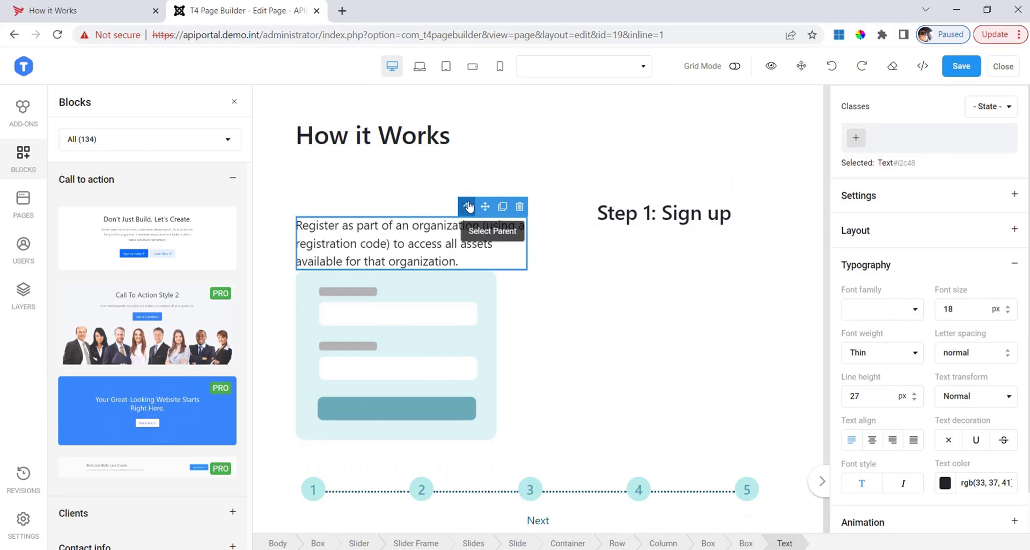
drag(479, 208, 691, 330)
click(413, 259)
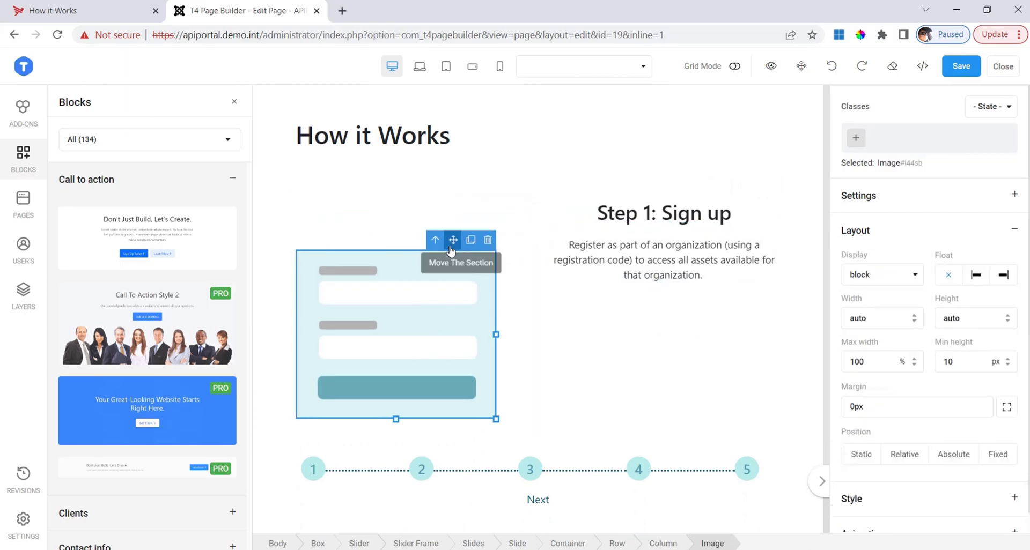
drag(453, 246, 450, 216)
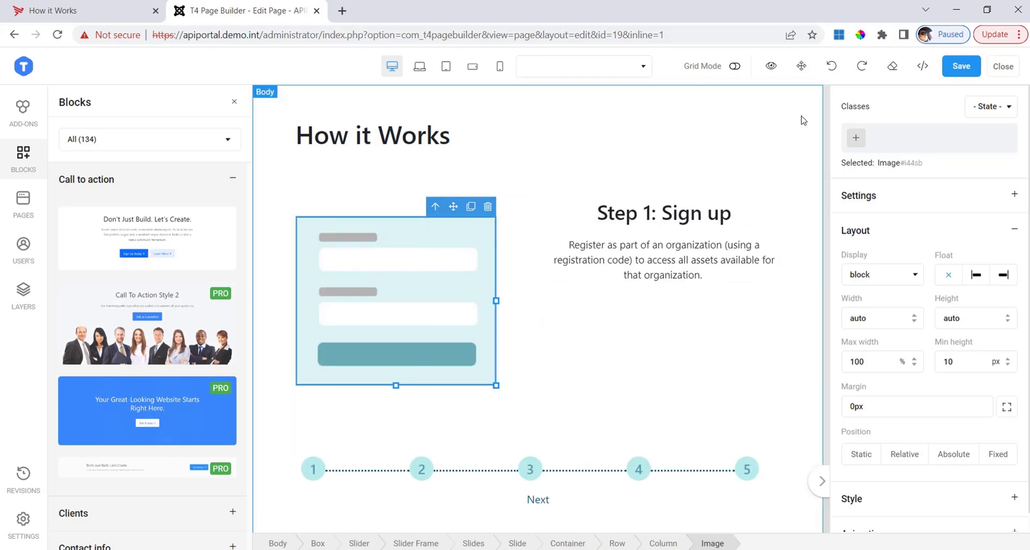
- Save the page and check the image-left, Step 1: Sign up-right layout
click(936, 74)
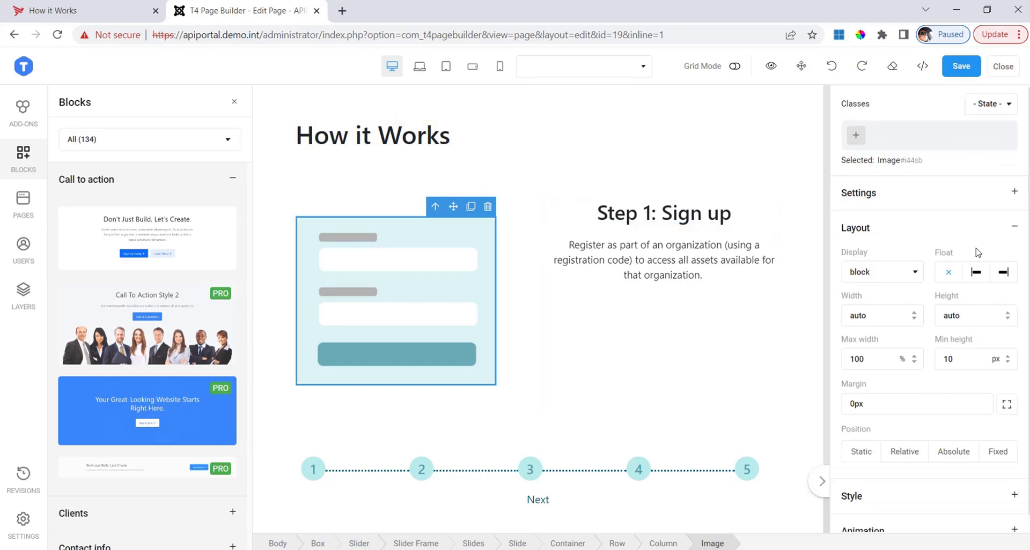
scroll(977, 269, down, 1)
scroll(978, 368, up, 1)
scroll(977, 204, down, 1)
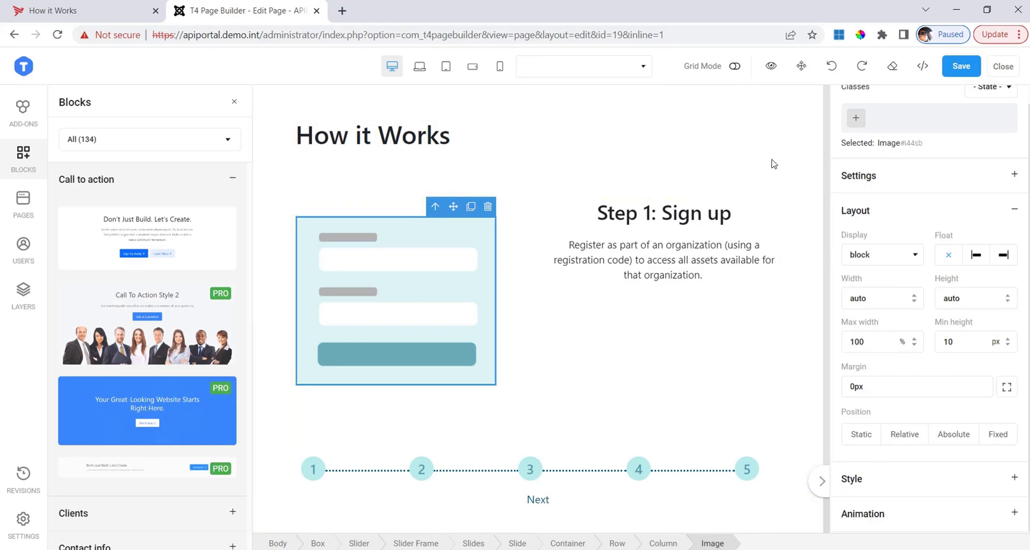
- Reload the live How it Works page to see the form image beside Step 1: Sign up
click(112, 6)
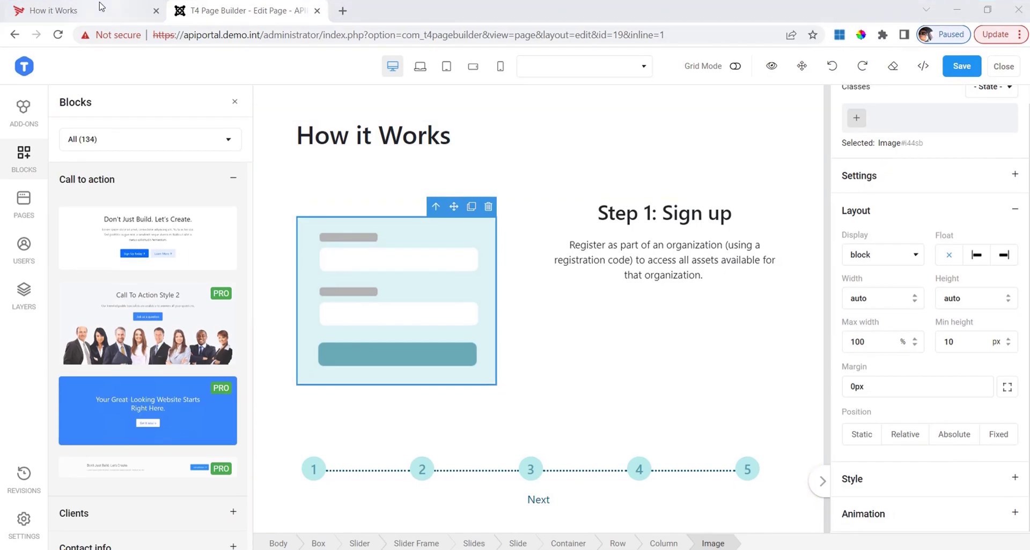
key(F5)
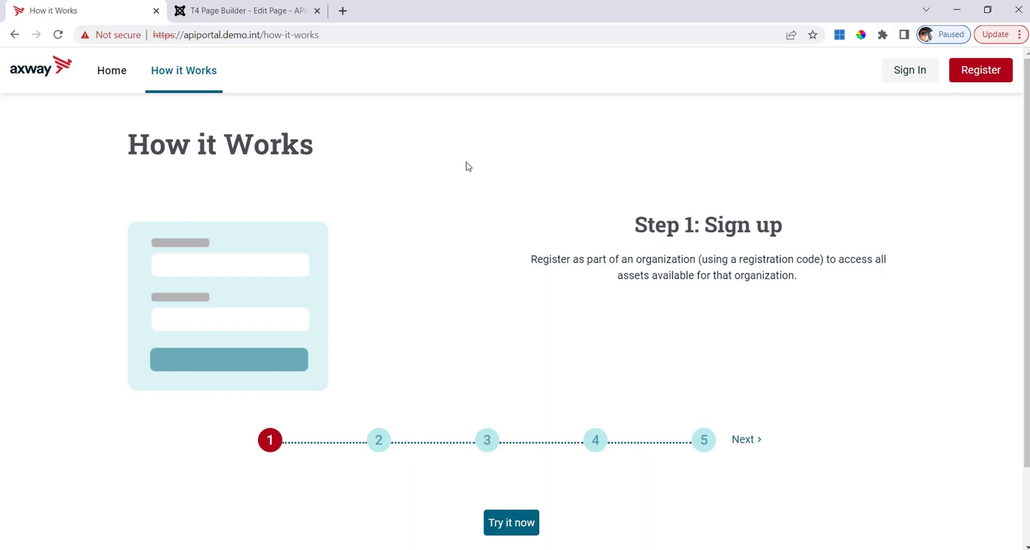
click(912, 71)
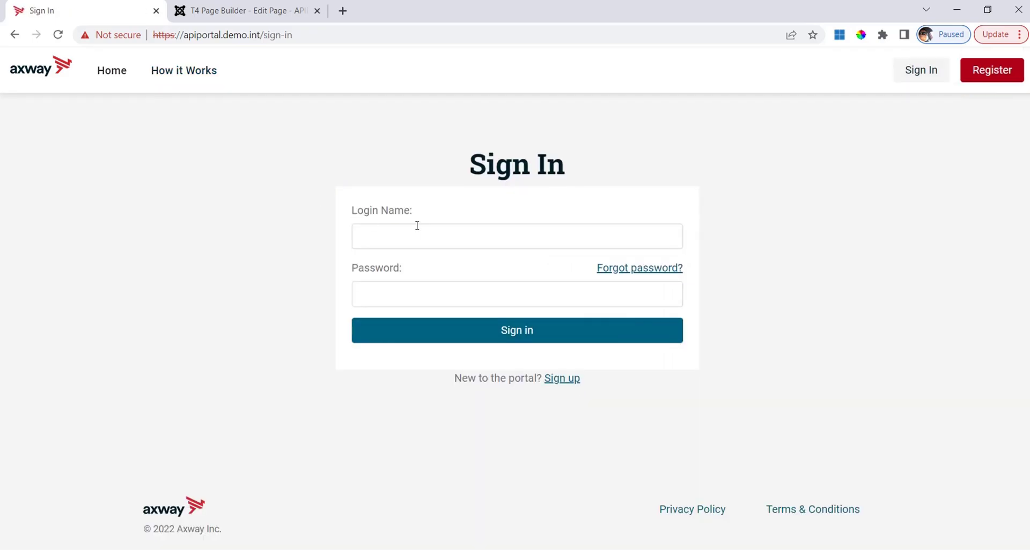
click(424, 224)
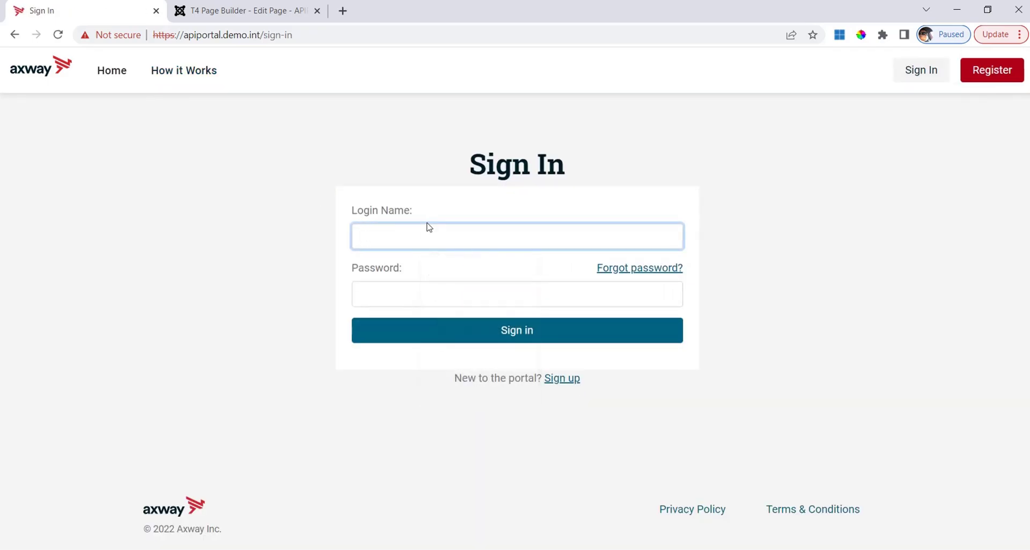
key(Tab)
text(a)
key(Return)
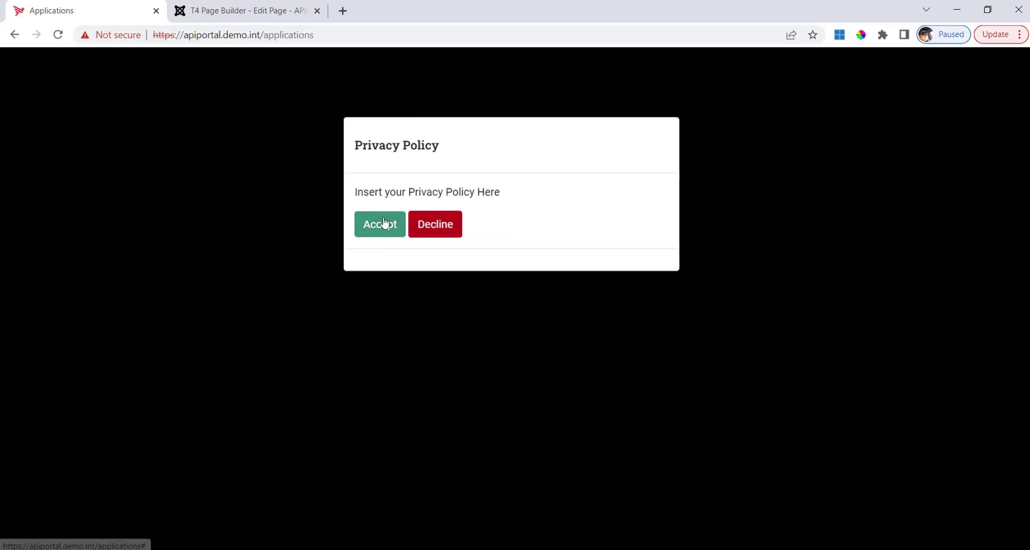
click(384, 223)
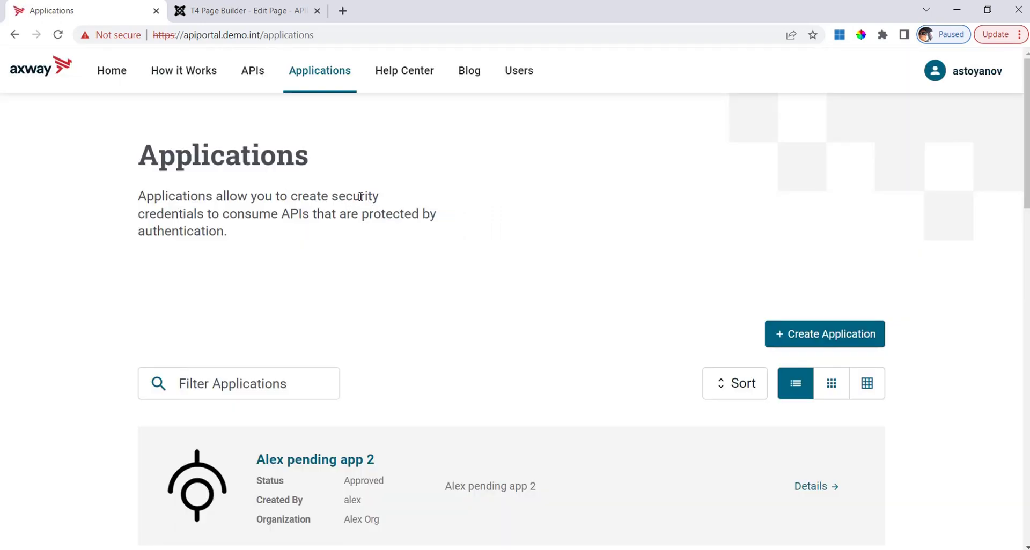
scroll(508, 269, down, 4)
scroll(510, 261, up, 4)
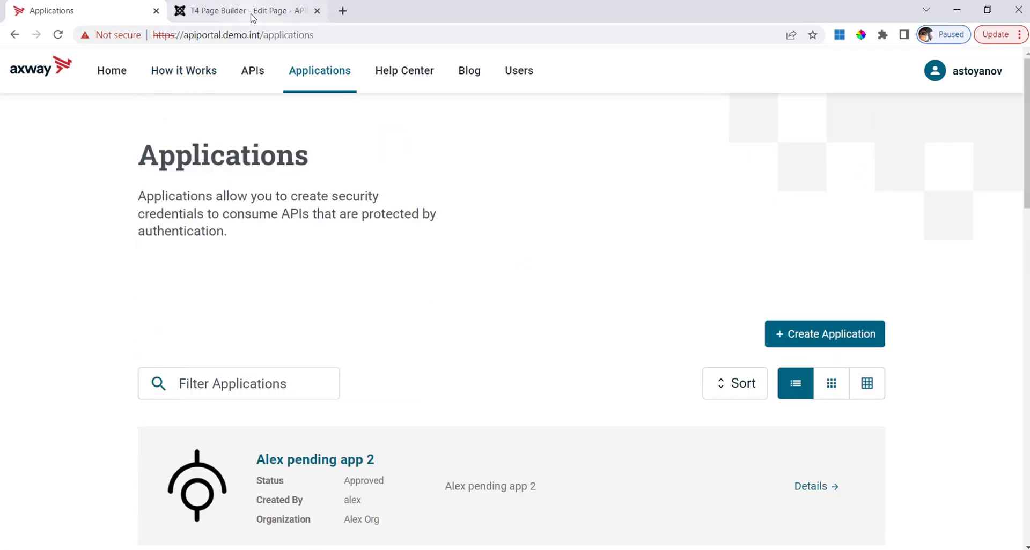
- Close the How it Works editor and open the Applications Catalog page for editing
click(206, 16)
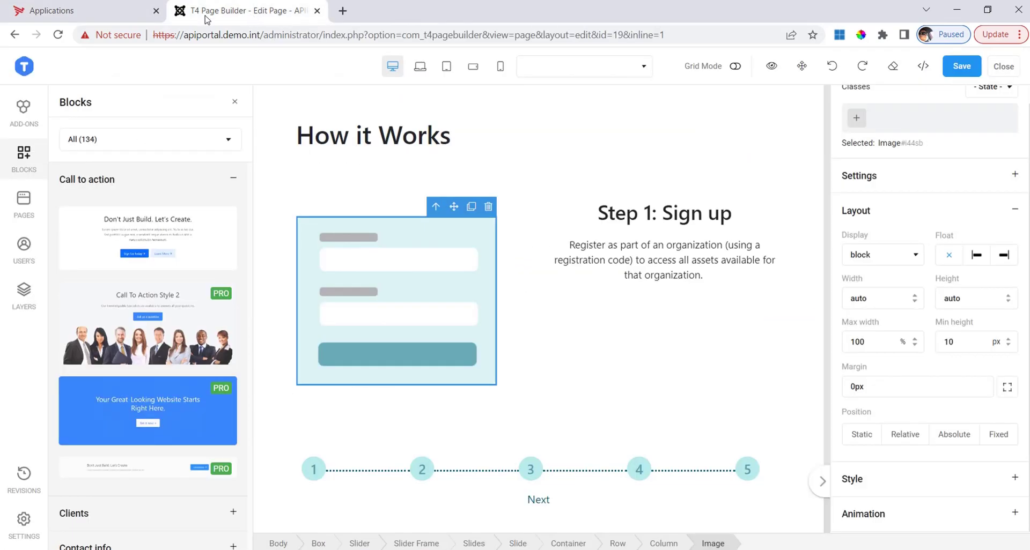
click(996, 70)
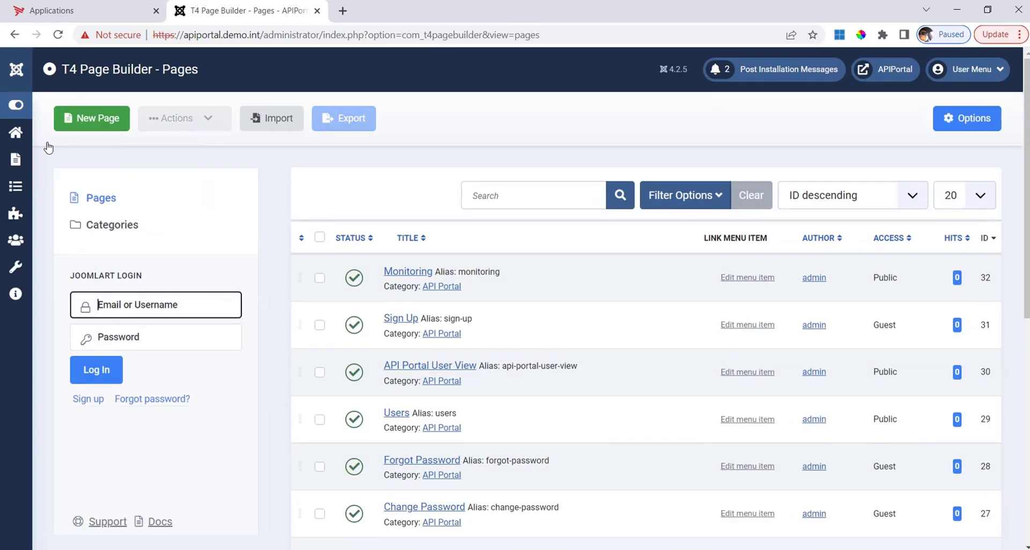
scroll(720, 384, down, 3)
scroll(677, 464, up, 3)
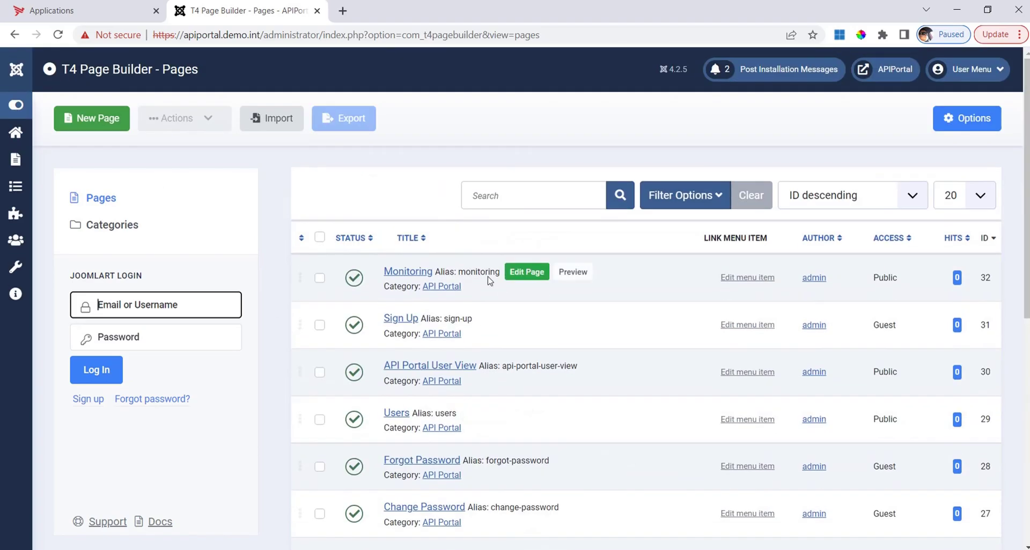
scroll(504, 322, down, 2)
scroll(512, 328, down, 1)
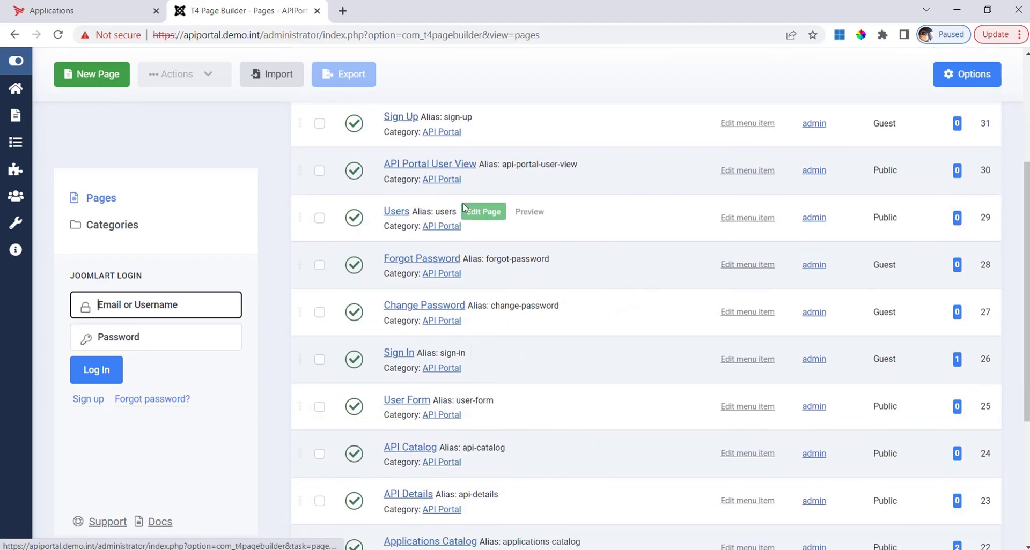
scroll(517, 330, down, 2)
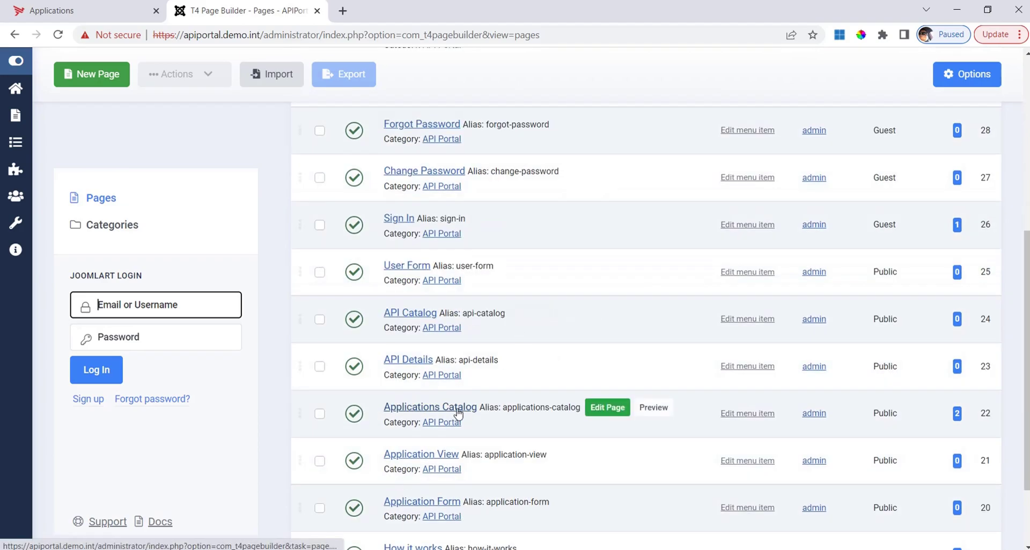
click(619, 416)
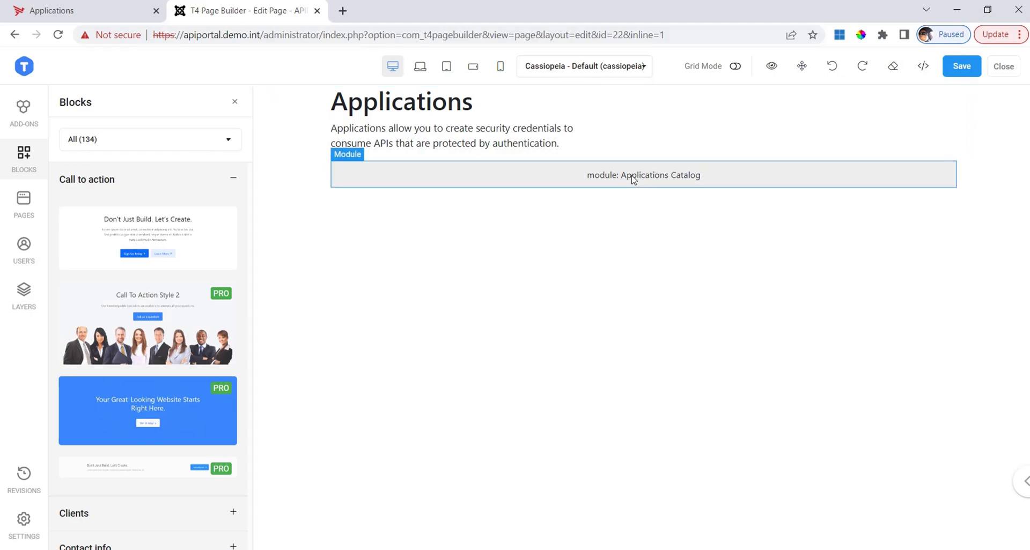
- Review the live portal's Applications page, then return to the page builder
click(89, 10)
scroll(536, 328, down, 12)
scroll(678, 349, up, 8)
scroll(678, 268, up, 5)
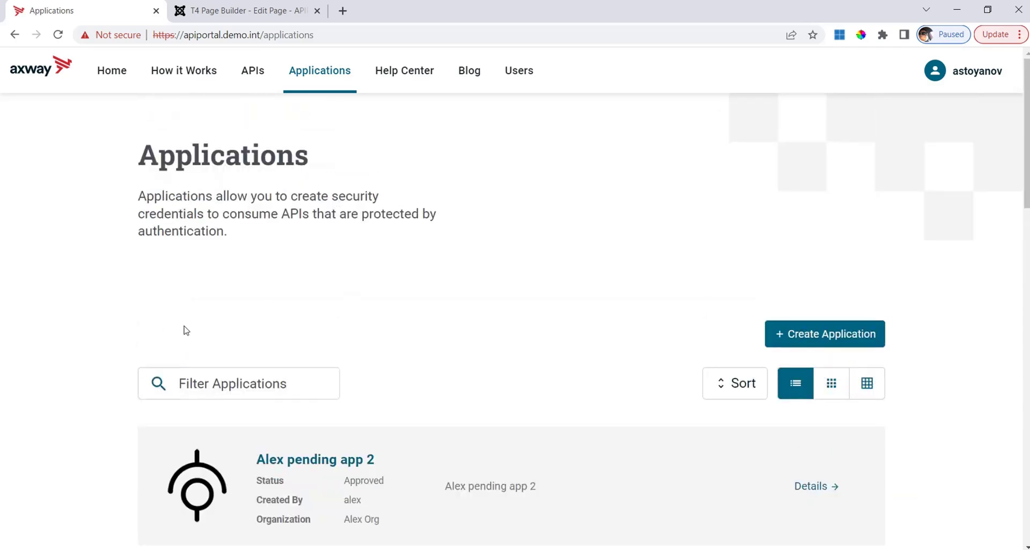
click(251, 8)
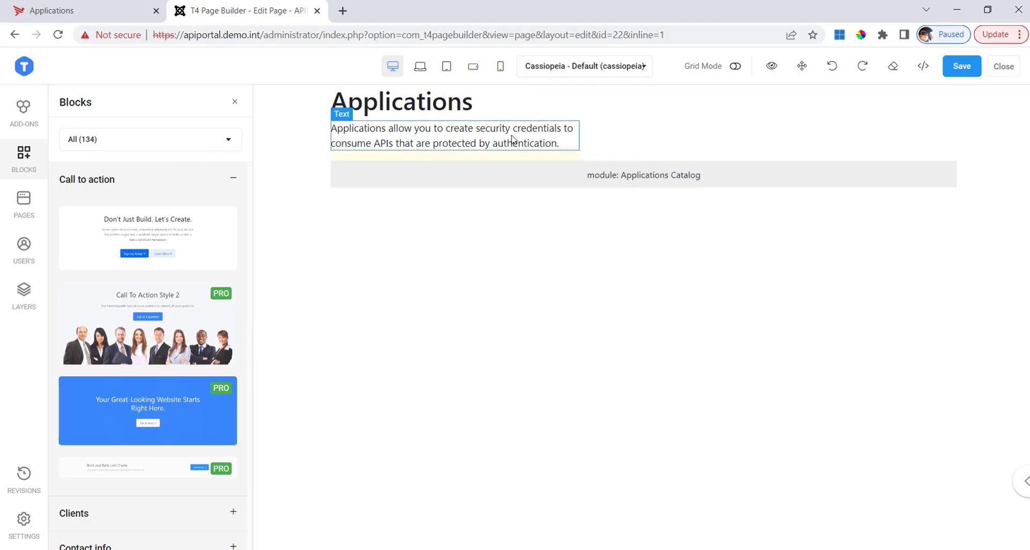
- Change the heading to 'Application catalog' and save the page
click(510, 107)
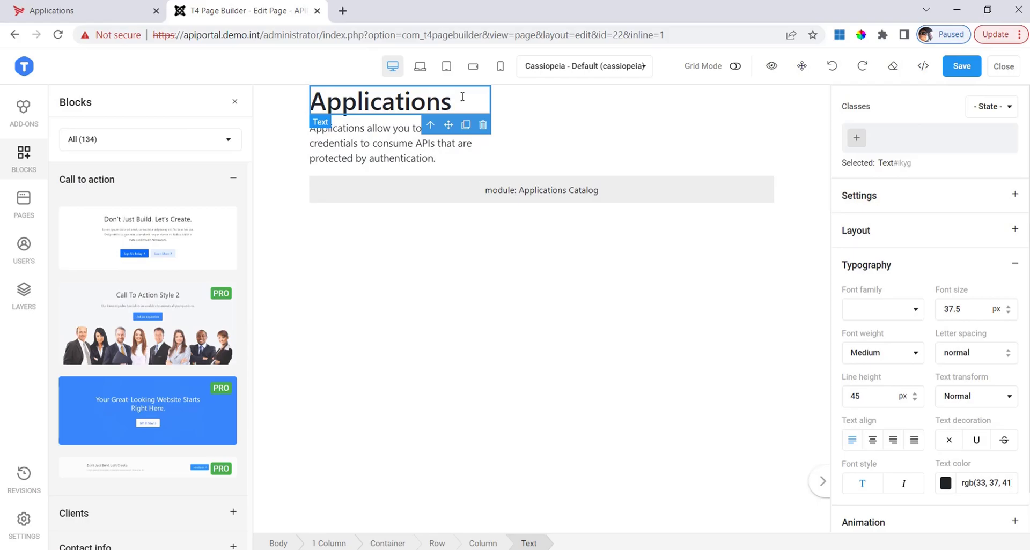
key(BackSpace)
text(catalog)
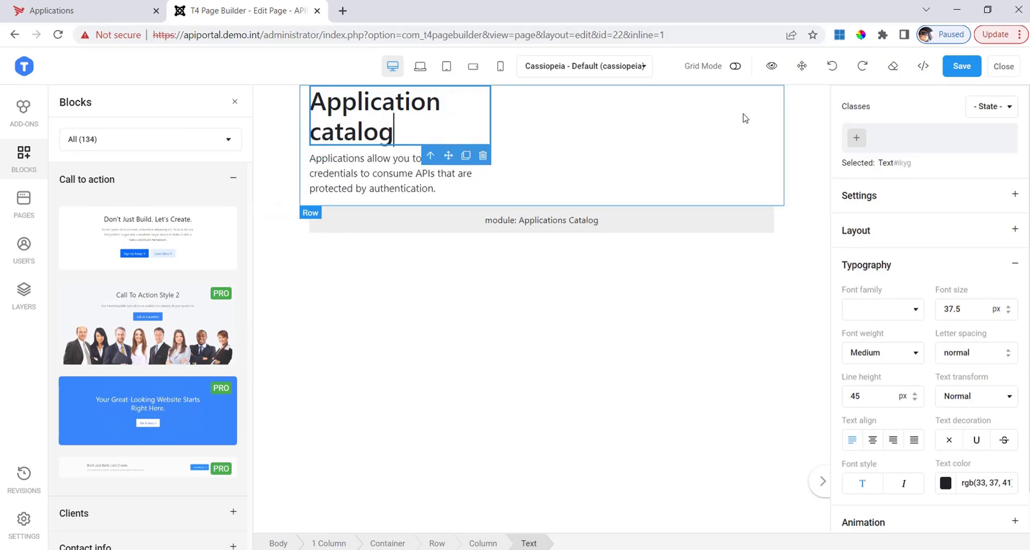
click(960, 67)
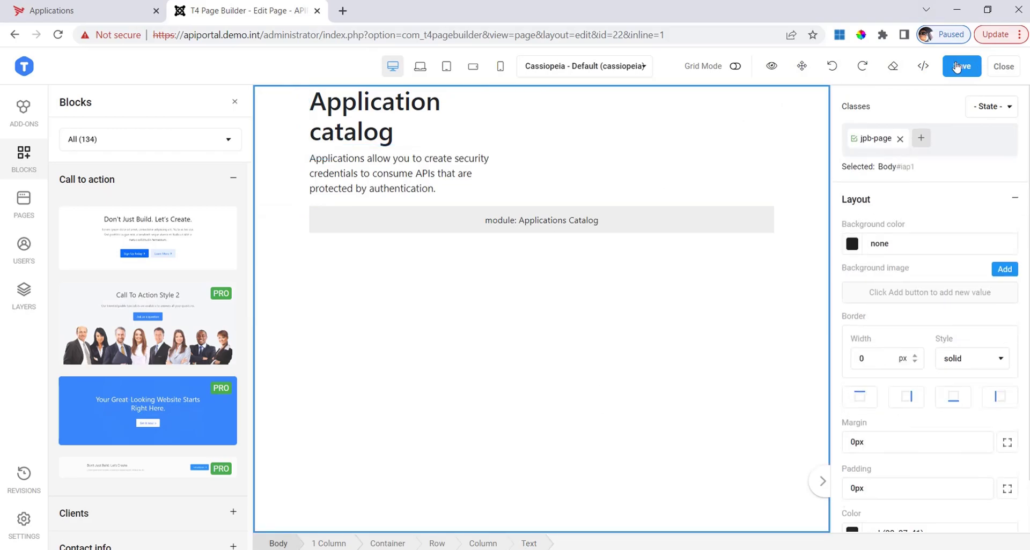
- Reload the live Applications page to confirm the 'Application catalog' heading, then return to the pages list
click(93, 11)
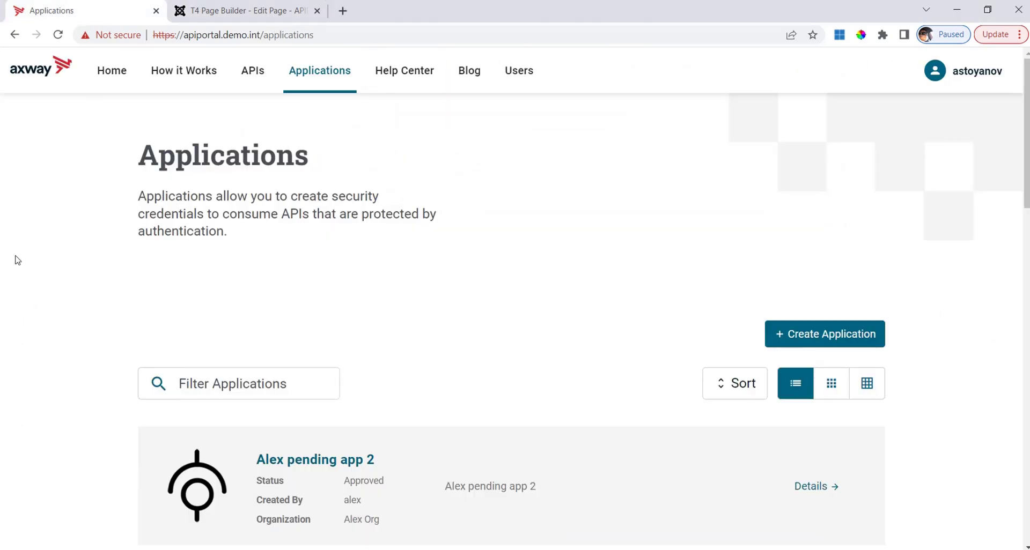
key(F5)
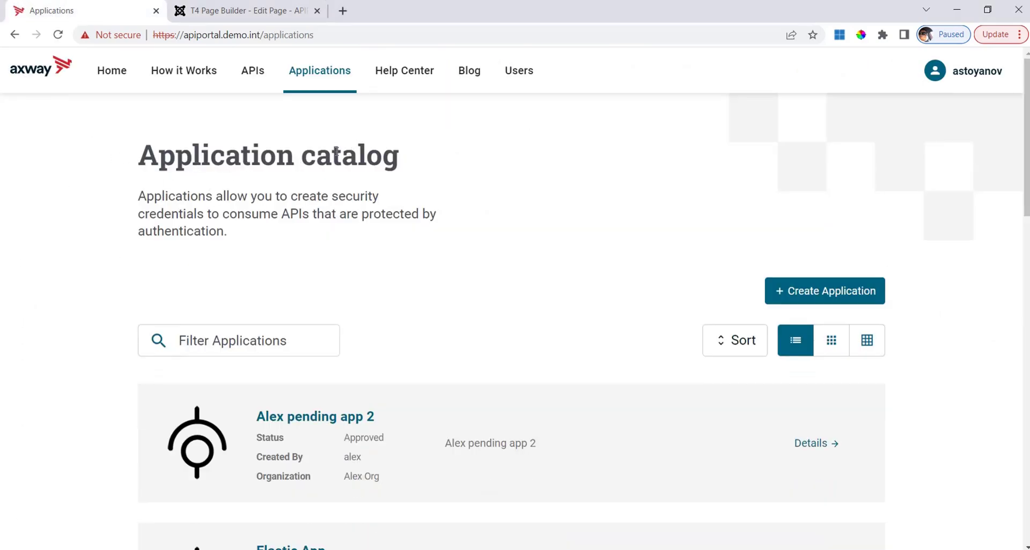
click(263, 9)
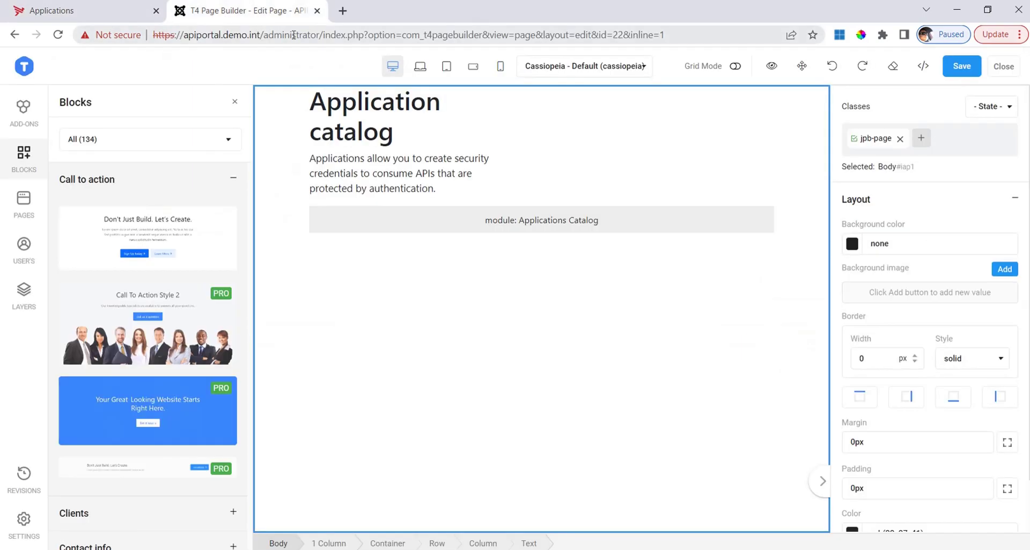
click(101, 11)
scroll(434, 481, down, 1)
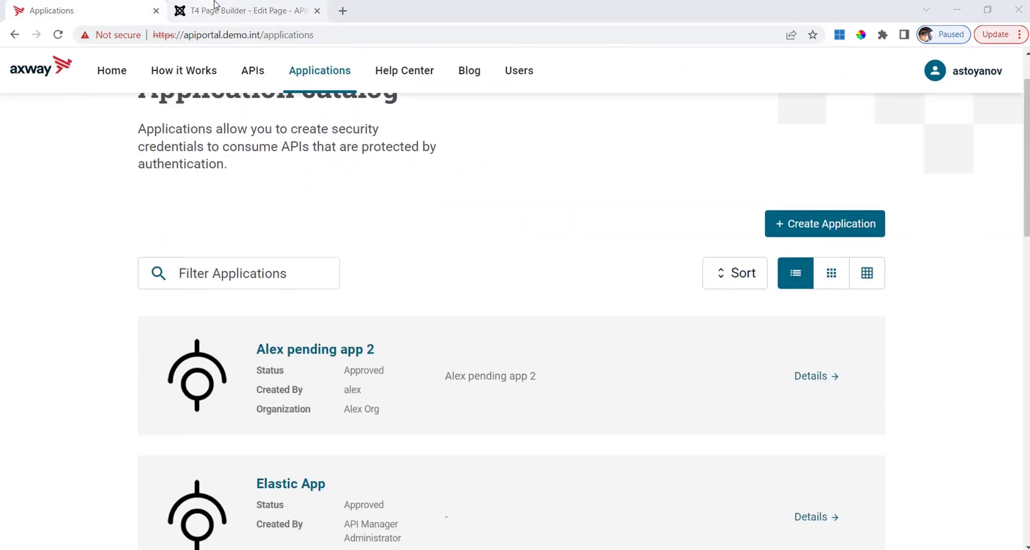
click(224, 22)
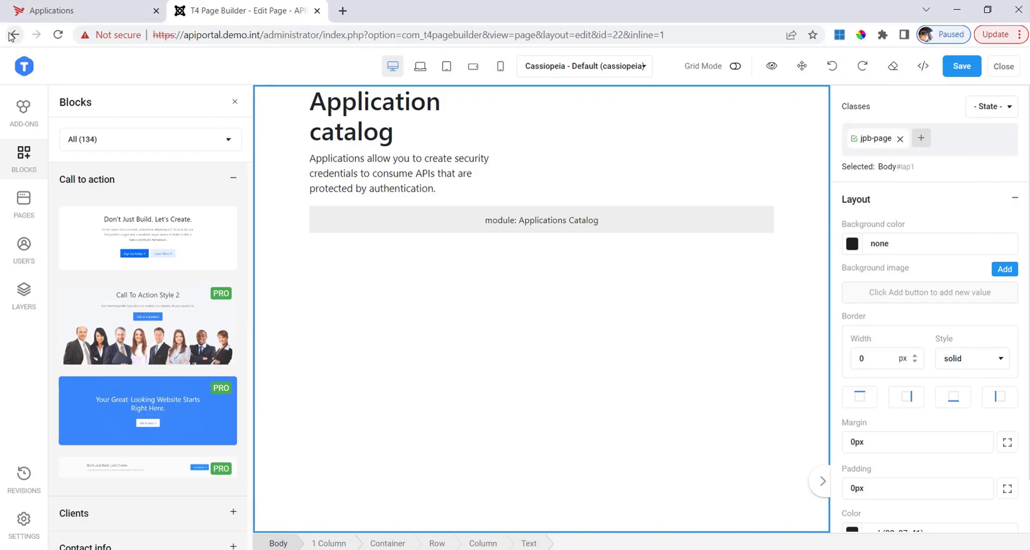
click(11, 35)
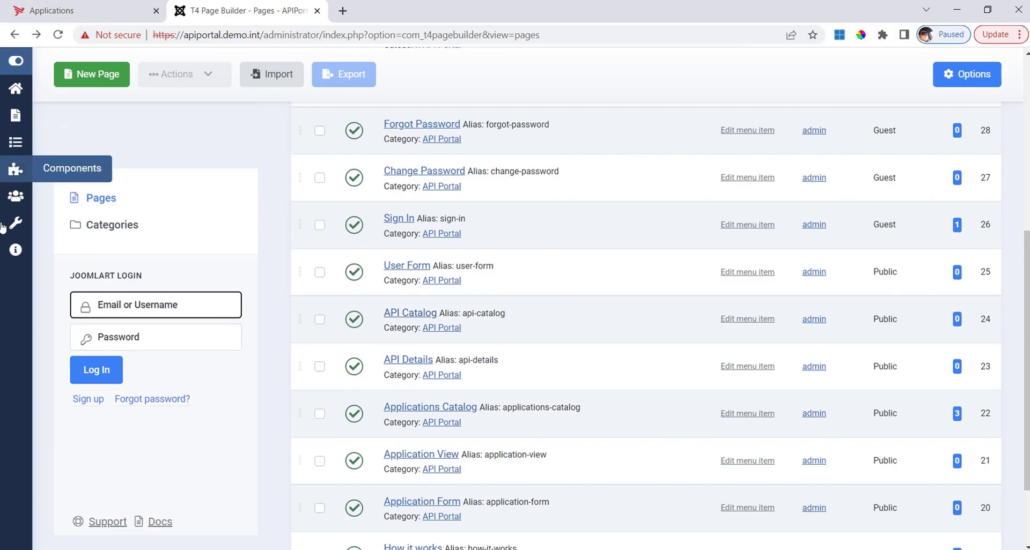
- From the System dashboard, open Site Modules and the Applications Catalog module
click(20, 225)
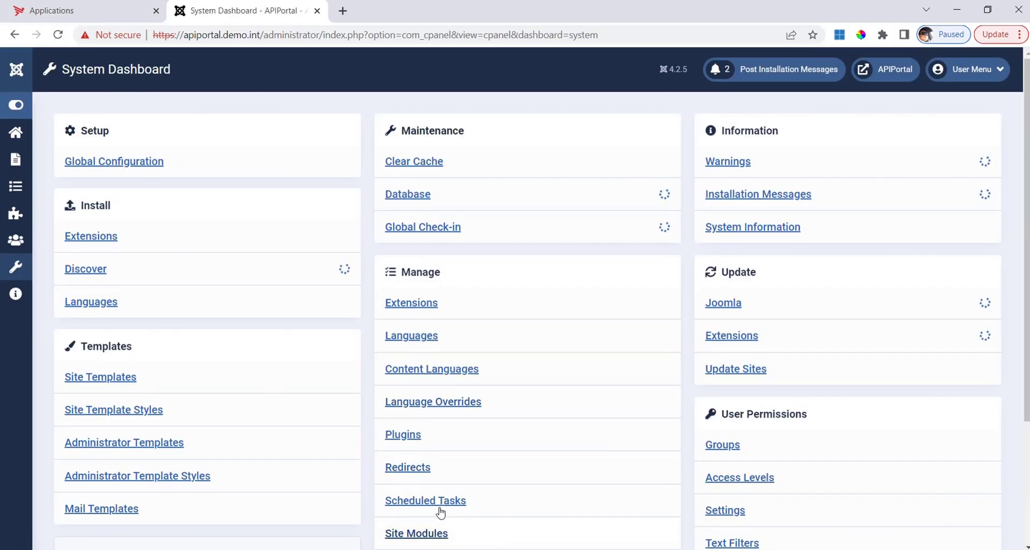
scroll(439, 504, down, 1)
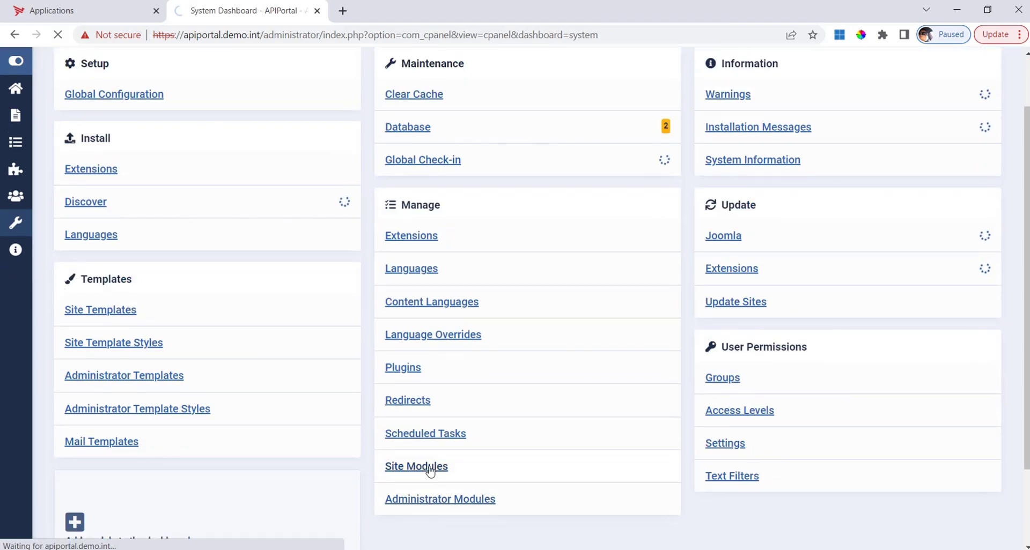
click(431, 470)
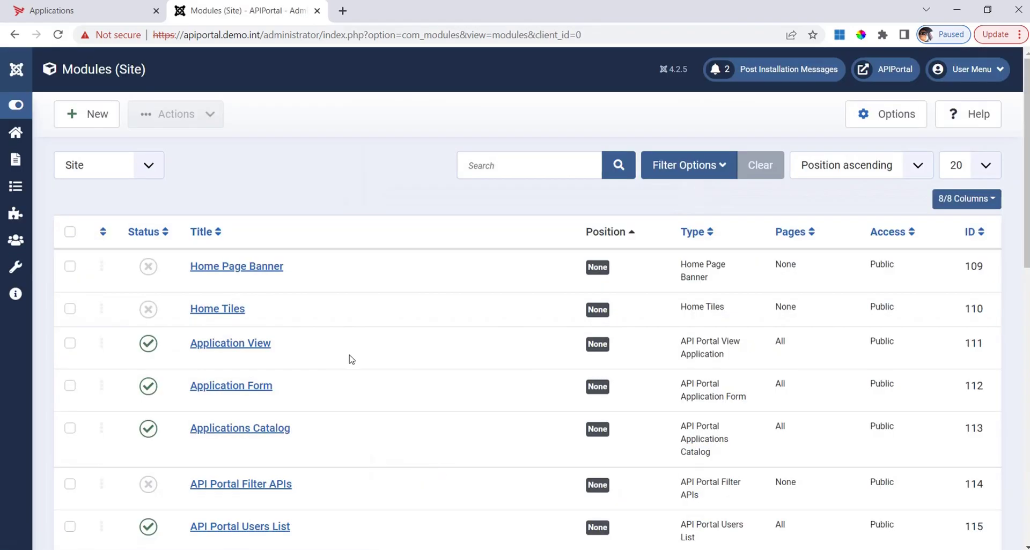
scroll(331, 302, down, 1)
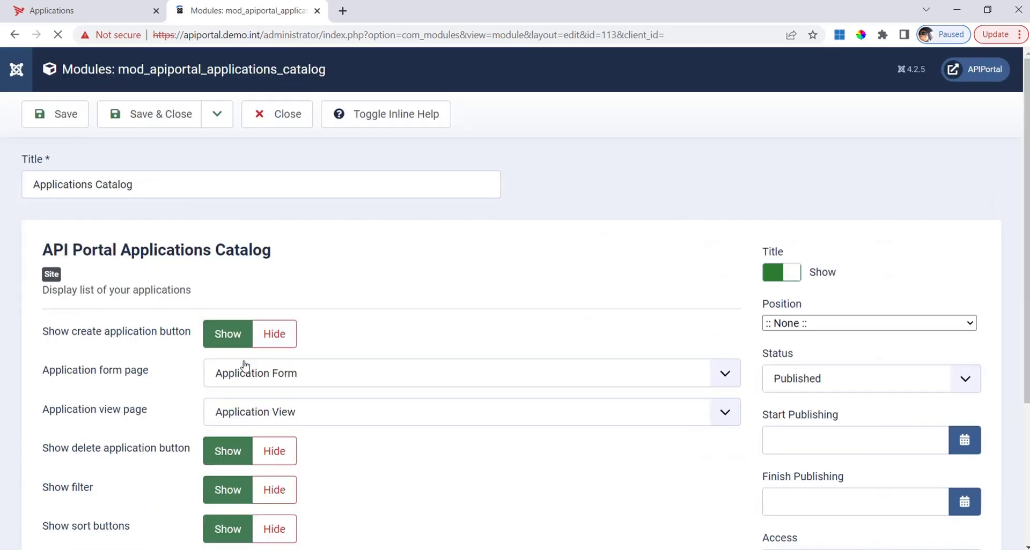
- Hide the create-application and sort buttons, untick the Table layout, and save the module
scroll(570, 271, down, 3)
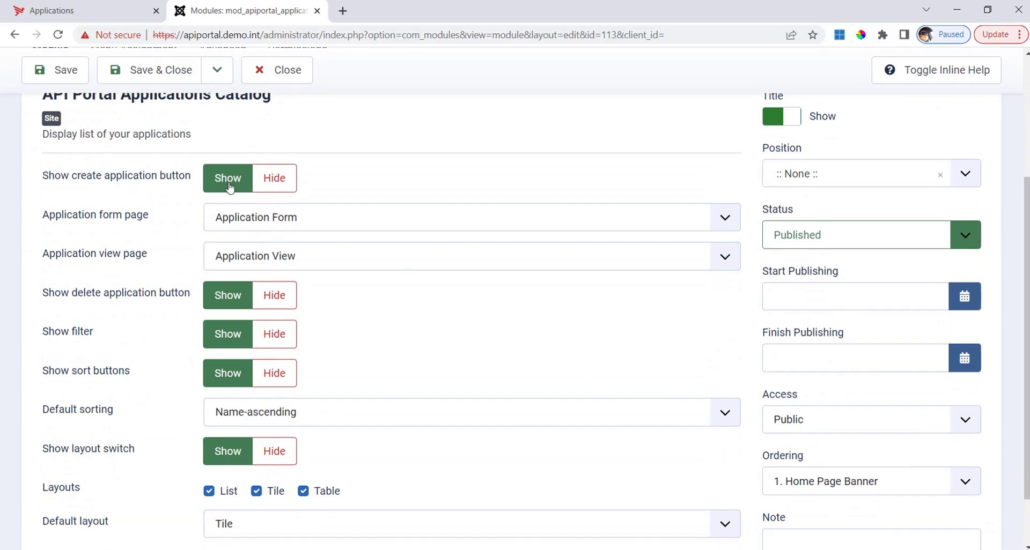
click(269, 185)
click(270, 178)
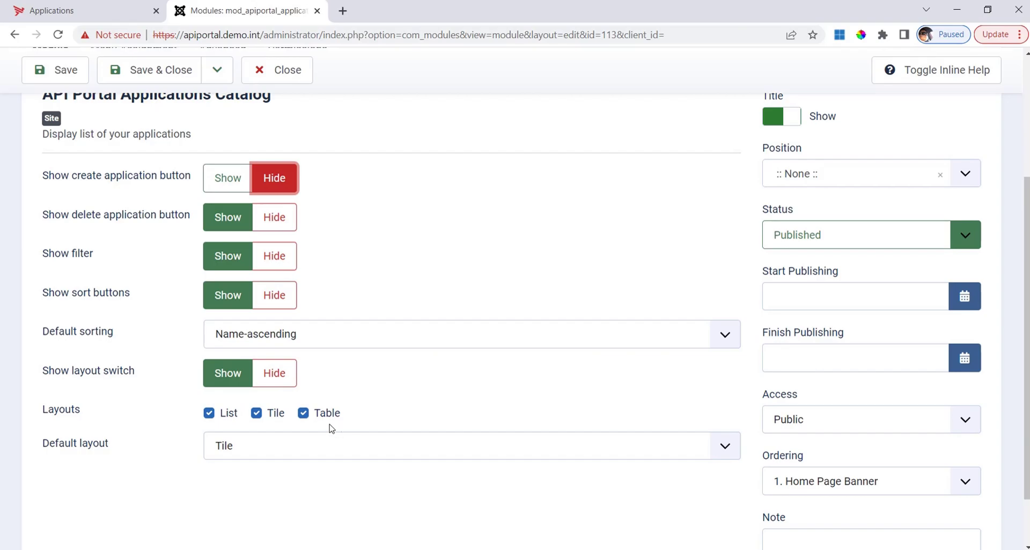
click(303, 414)
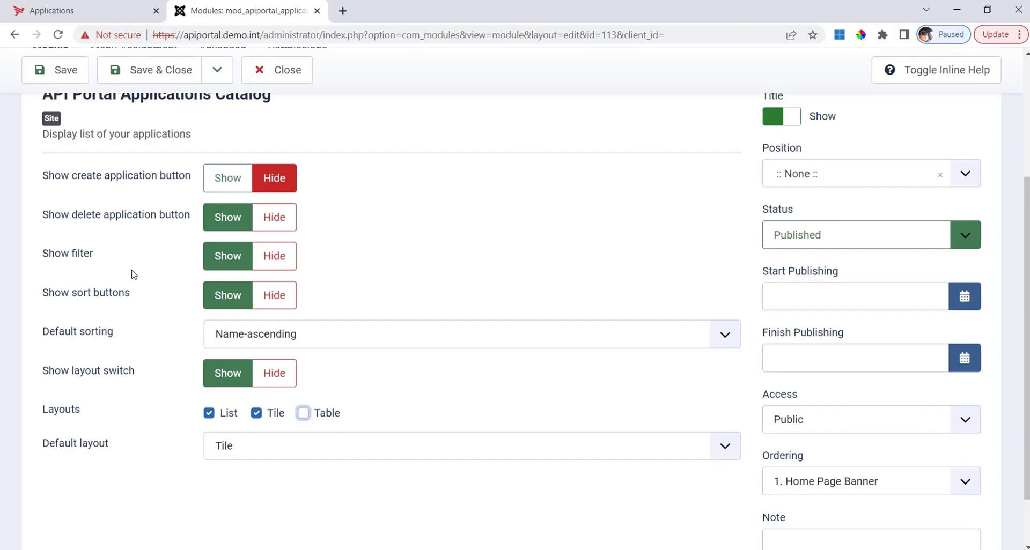
click(283, 296)
scroll(472, 268, up, 3)
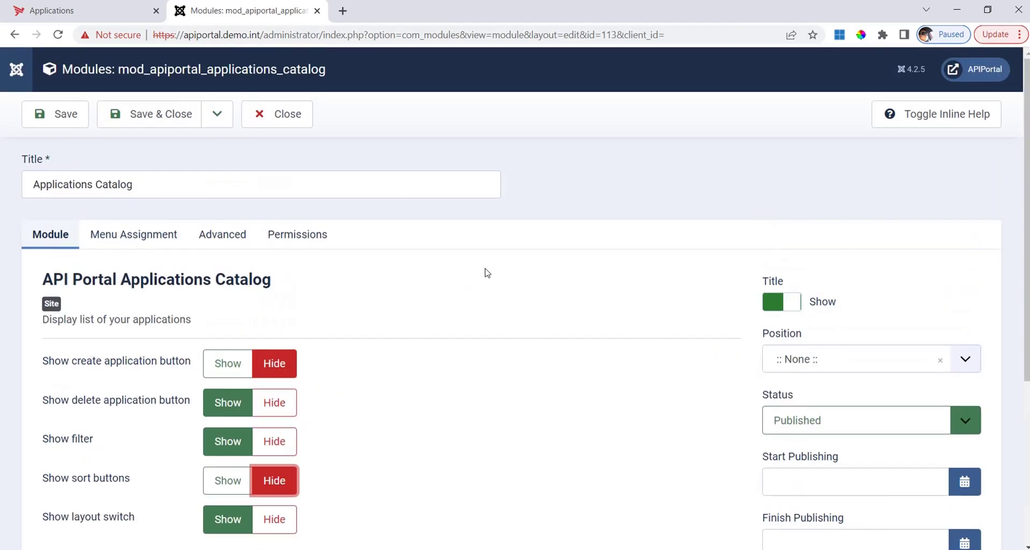
click(55, 114)
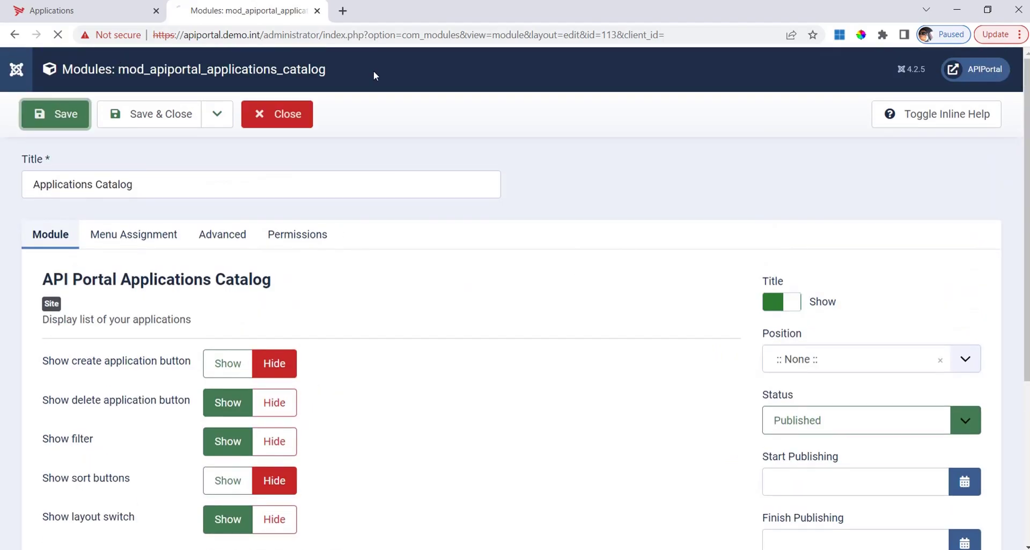
- Reload the portal, then set the Applications Catalog's 'Show sort buttons' to Show and save
click(58, 7)
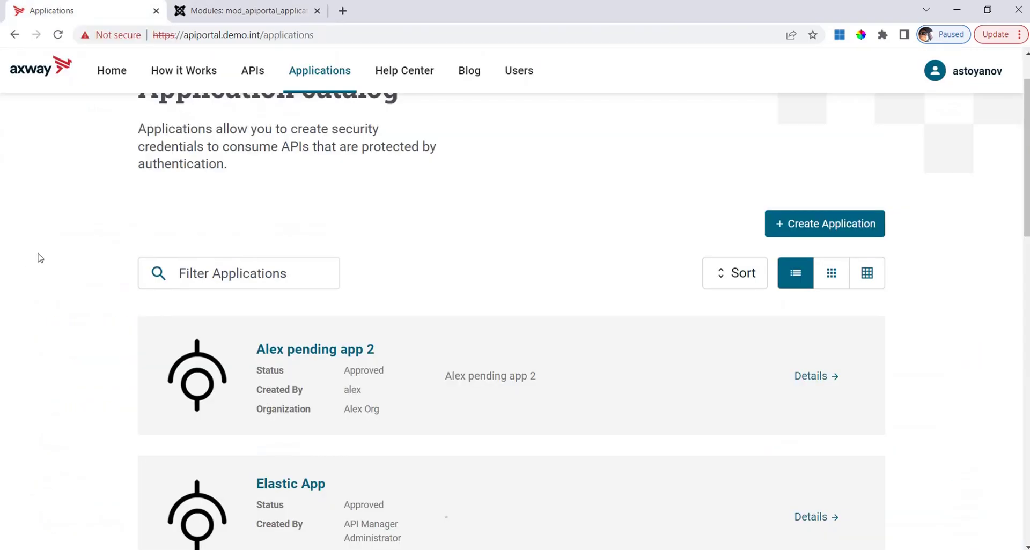
key(F5)
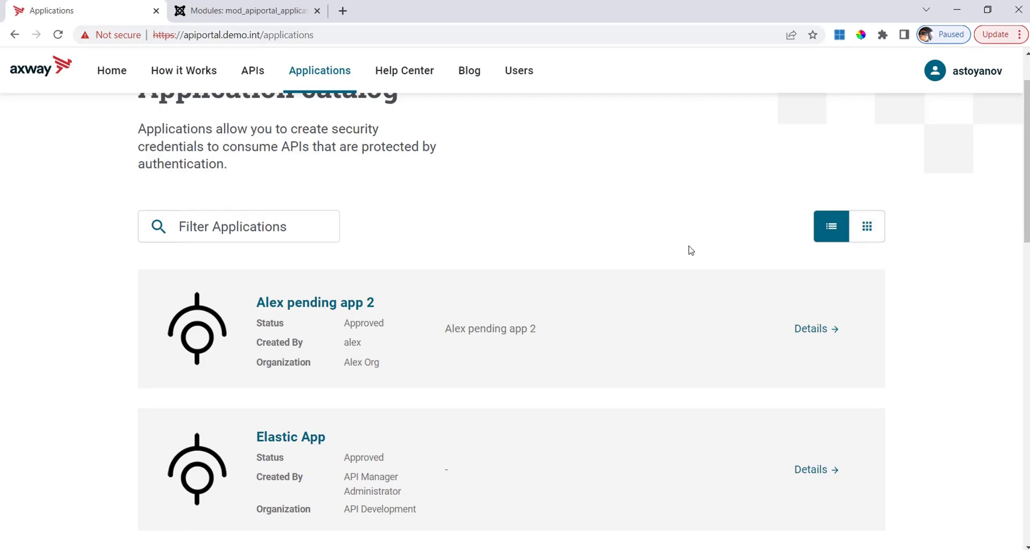
click(250, 10)
scroll(308, 212, down, 5)
click(236, 260)
click(55, 69)
click(68, 115)
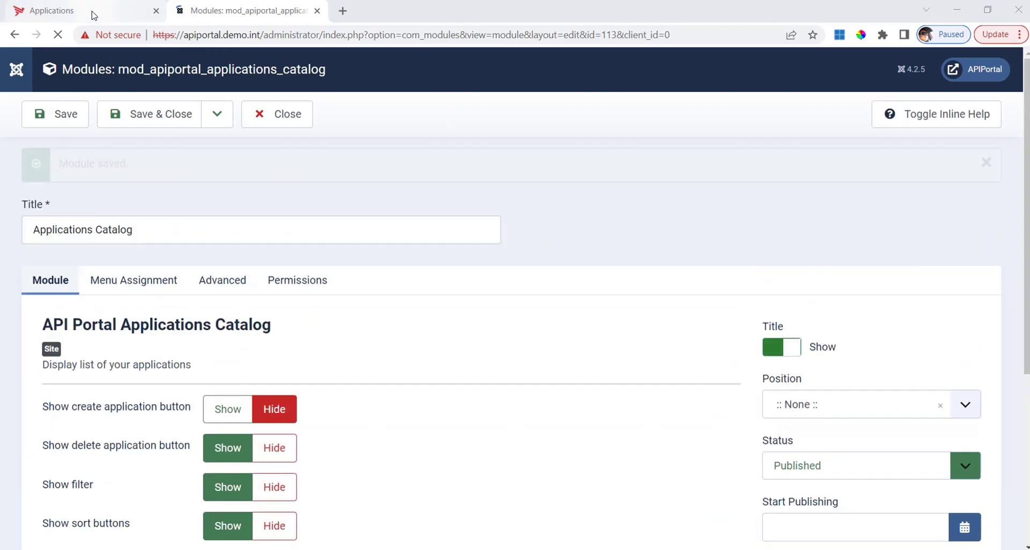
- Reload the portal Applications page to check for the Sort button, then return to module settings
click(95, 12)
key(F5)
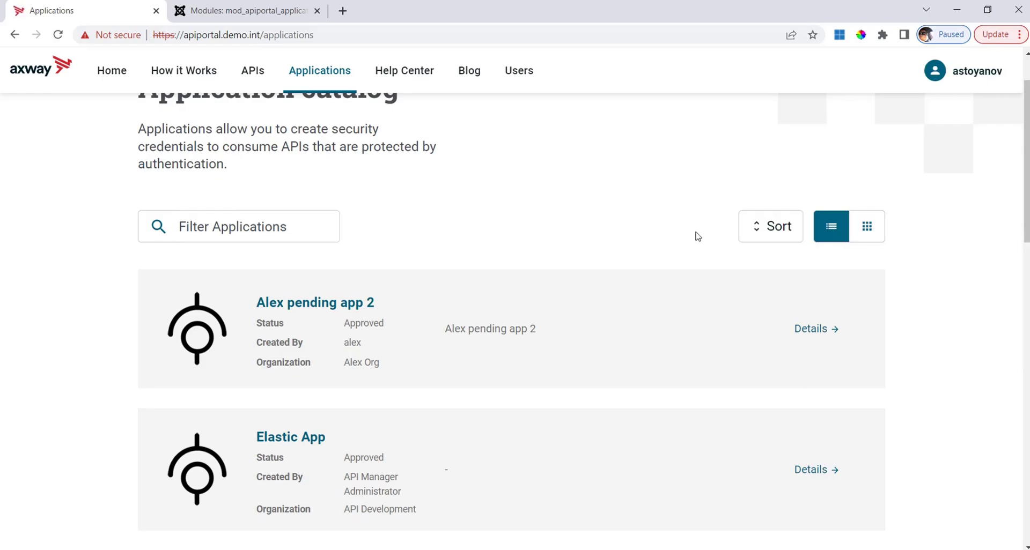
click(231, 11)
scroll(556, 367, down, 1)
scroll(557, 367, up, 1)
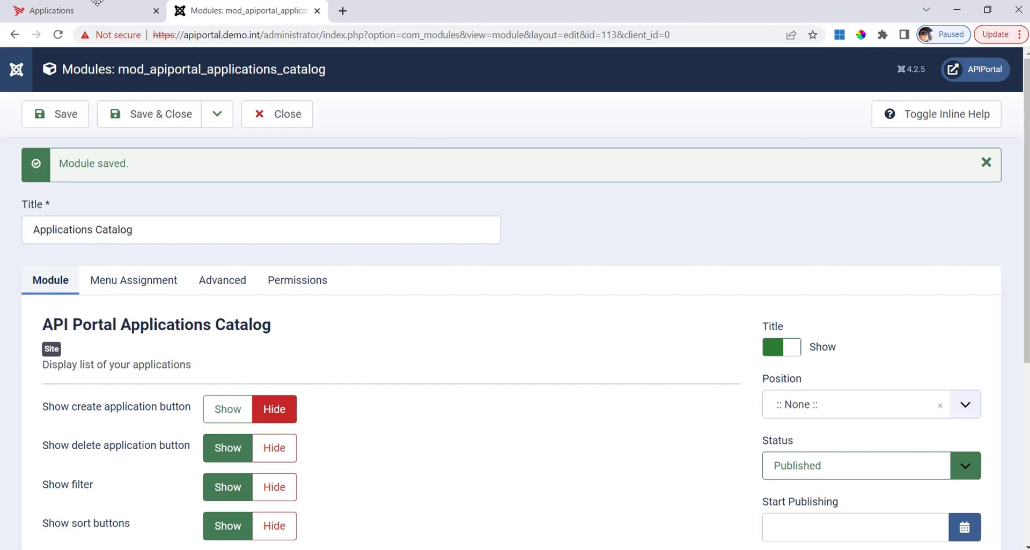
- Close the Applications Catalog module editor and go to System > Site Template Styles
click(283, 128)
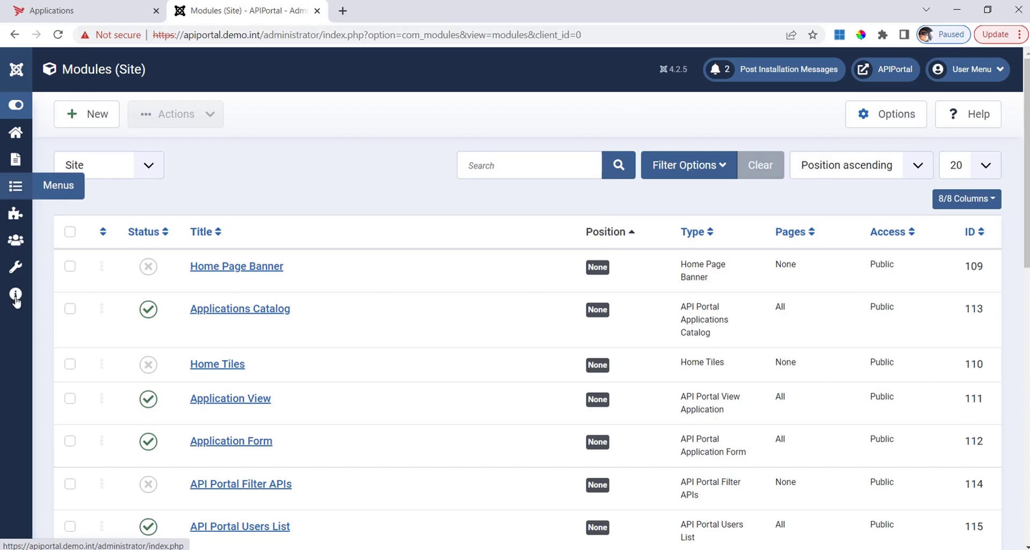
click(11, 267)
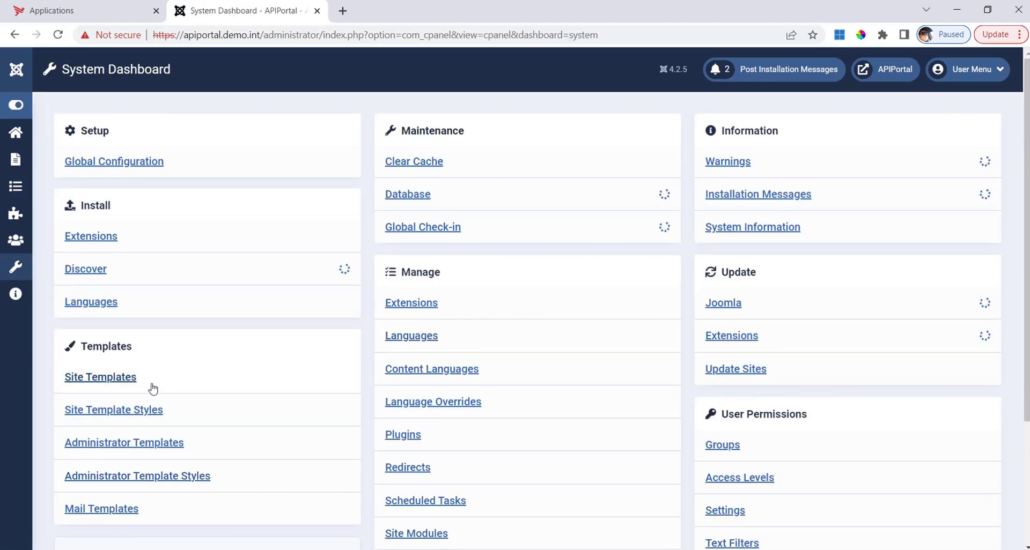
click(125, 411)
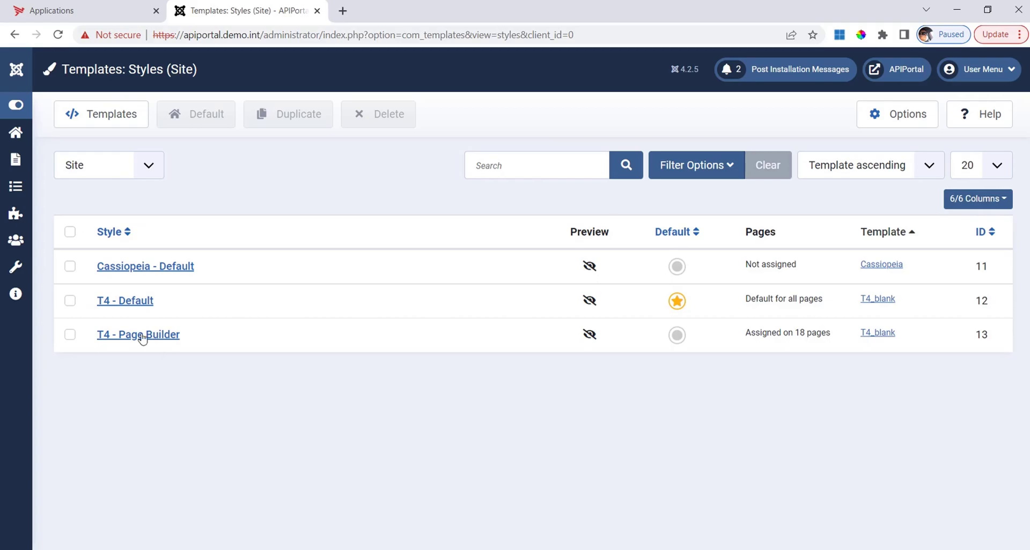
- Duplicate the T4 - Page Builder style and open the T4 - Page Builder (2) copy
click(71, 335)
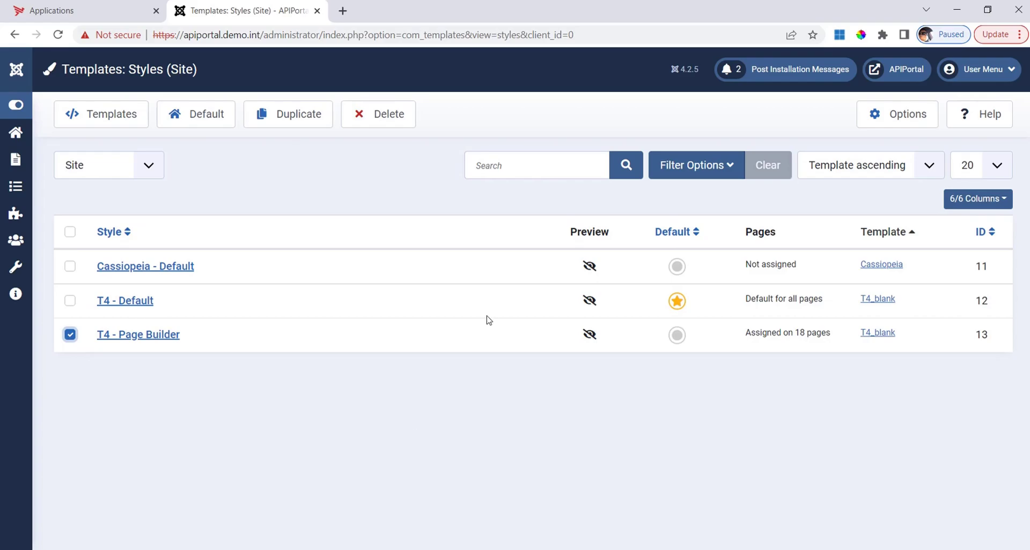
click(313, 118)
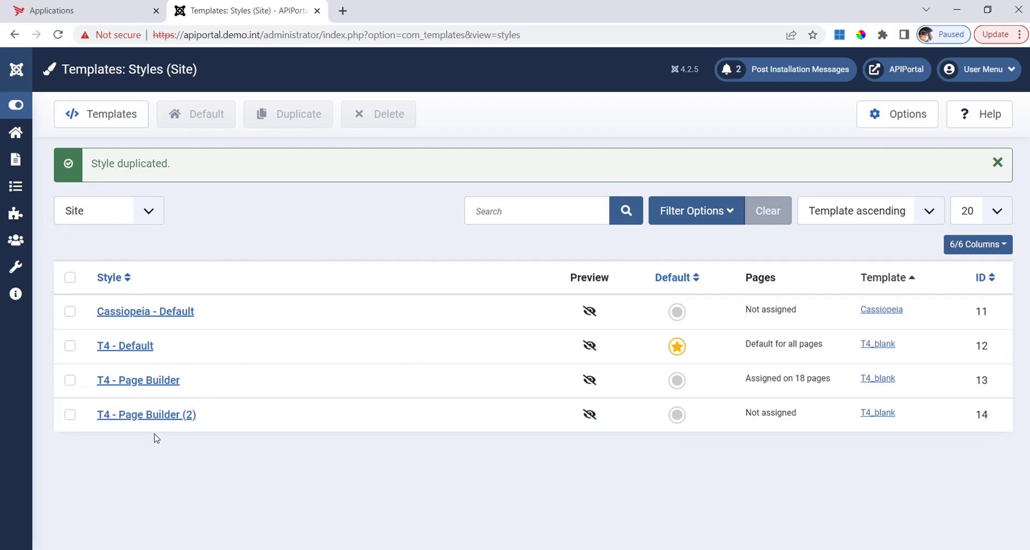
click(161, 416)
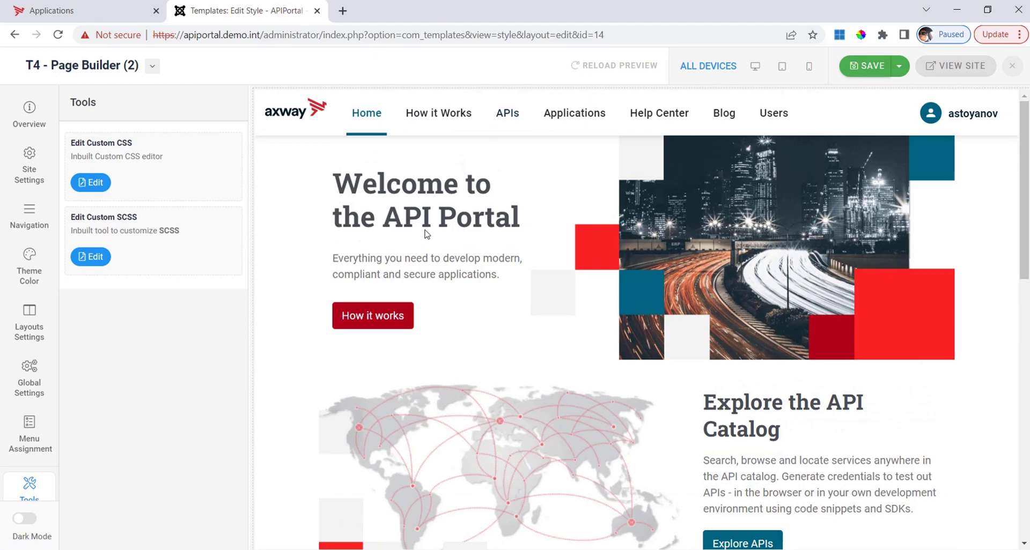
- Show the Theme Color settings with the axway palette for T4 - Page Builder (2)
click(33, 268)
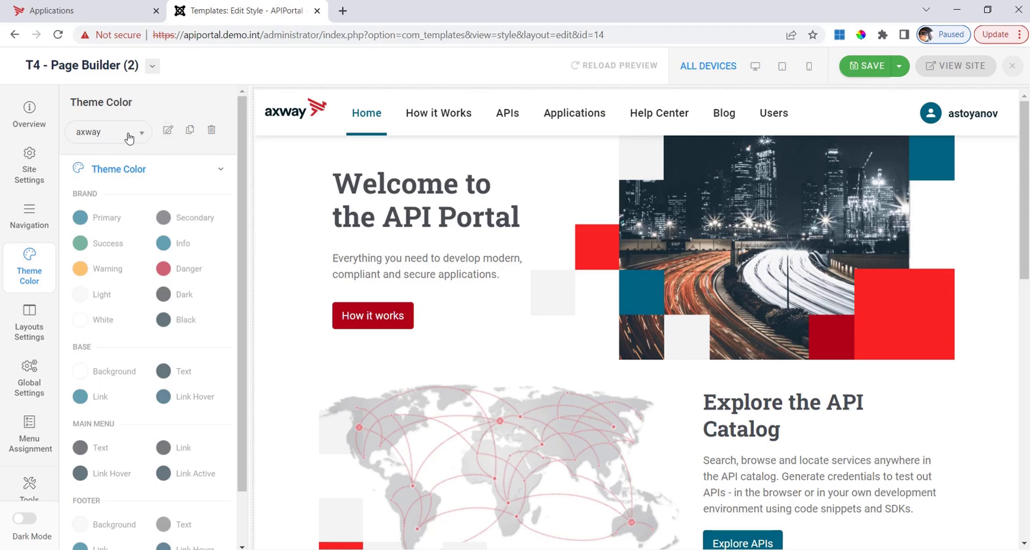
- Clone the axway colour theme as axway-copy and make its palette editable
click(190, 131)
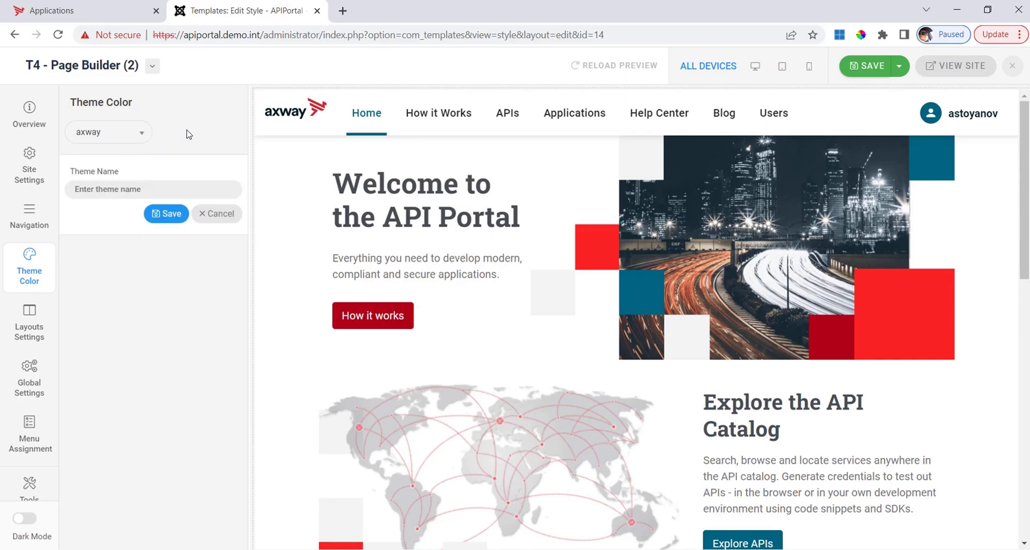
click(134, 187)
text(axway)
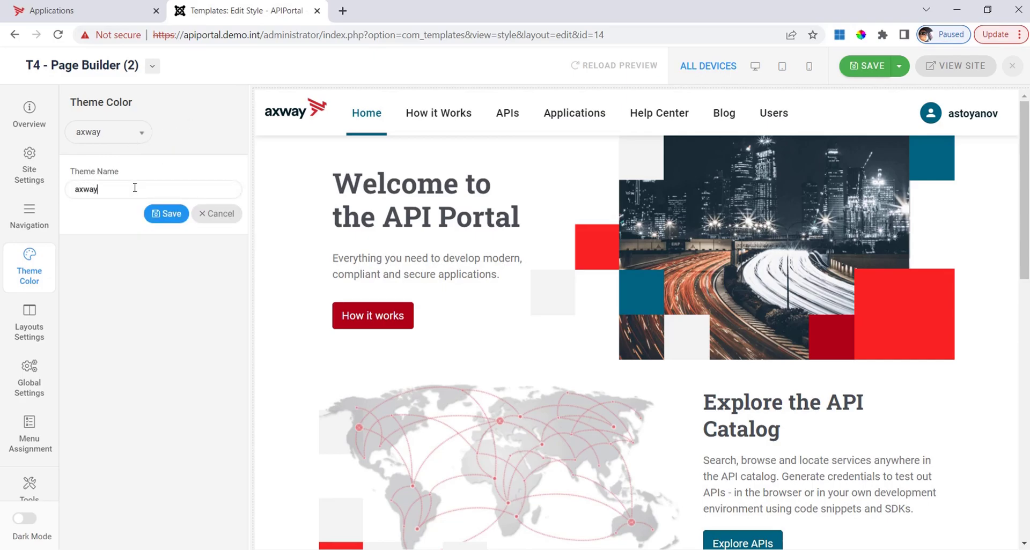
text(-copy)
click(167, 220)
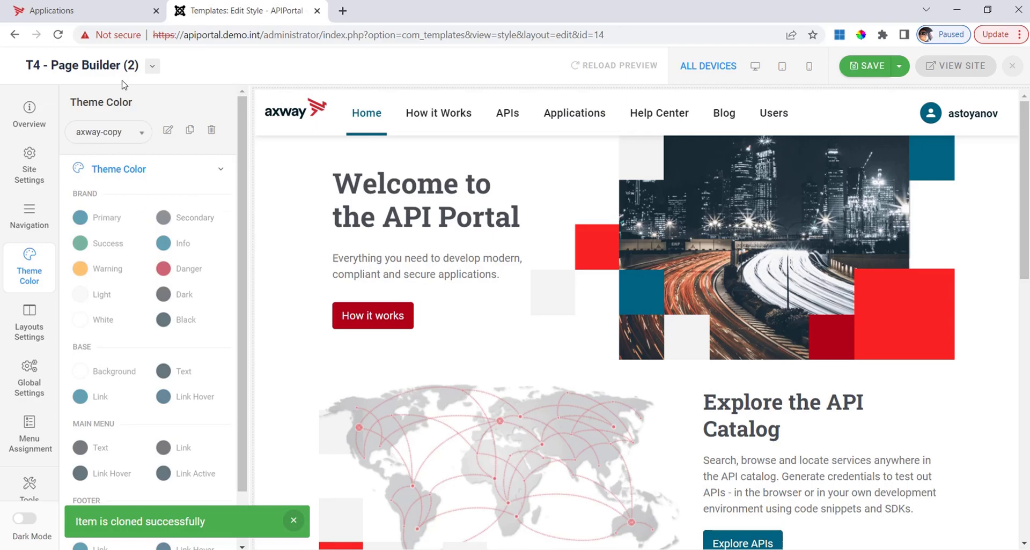
click(168, 130)
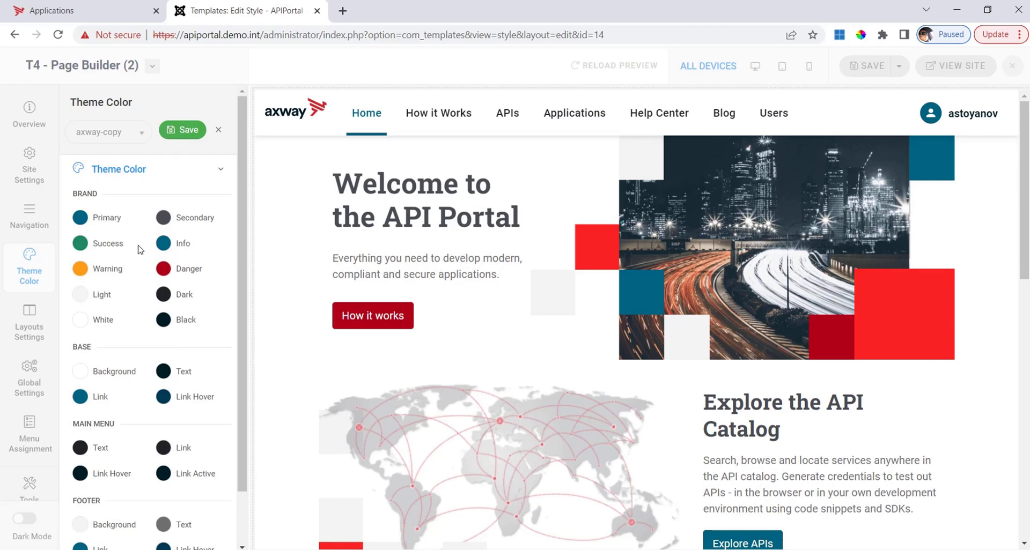
- Lighten axway-copy's Danger colour to the pale greyish pink #a79a9c
click(164, 270)
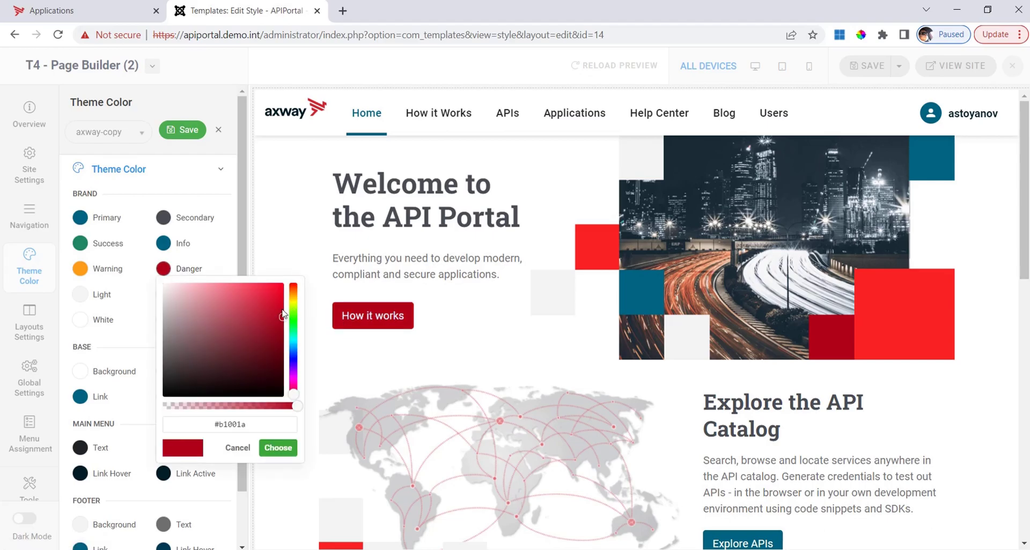
drag(279, 317, 173, 329)
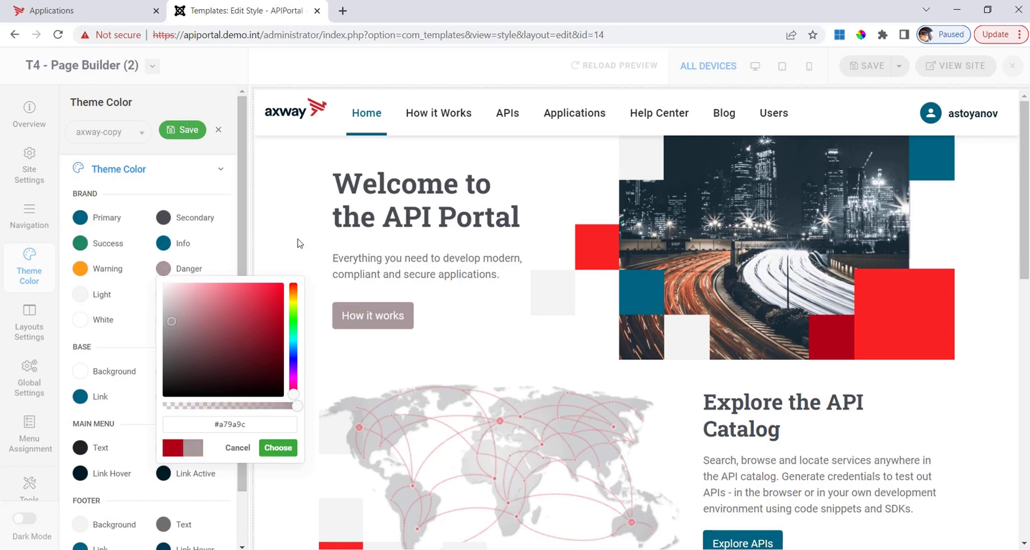
drag(299, 240, 281, 237)
click(277, 450)
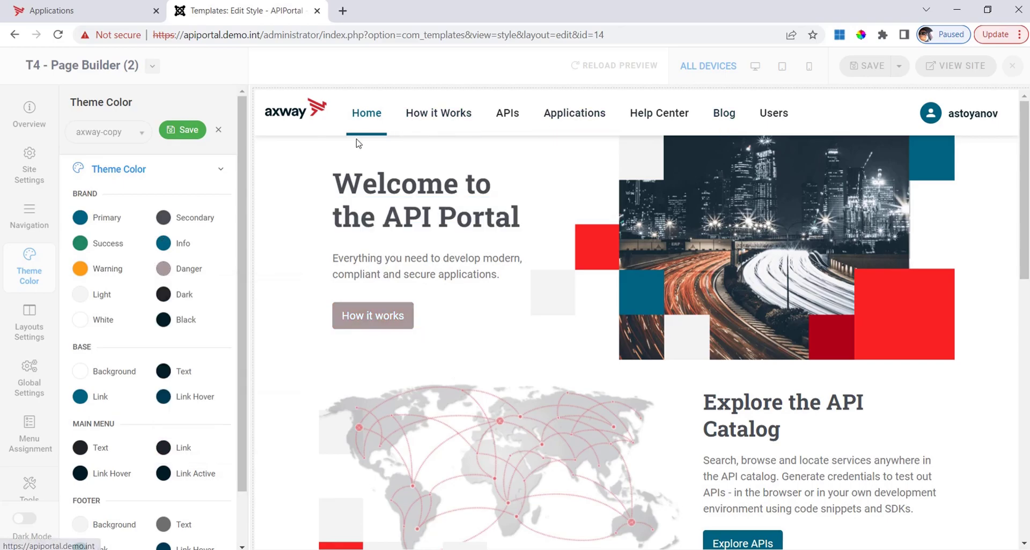
click(80, 217)
- Change axway-copy's Primary colour to green #16b30a
click(209, 268)
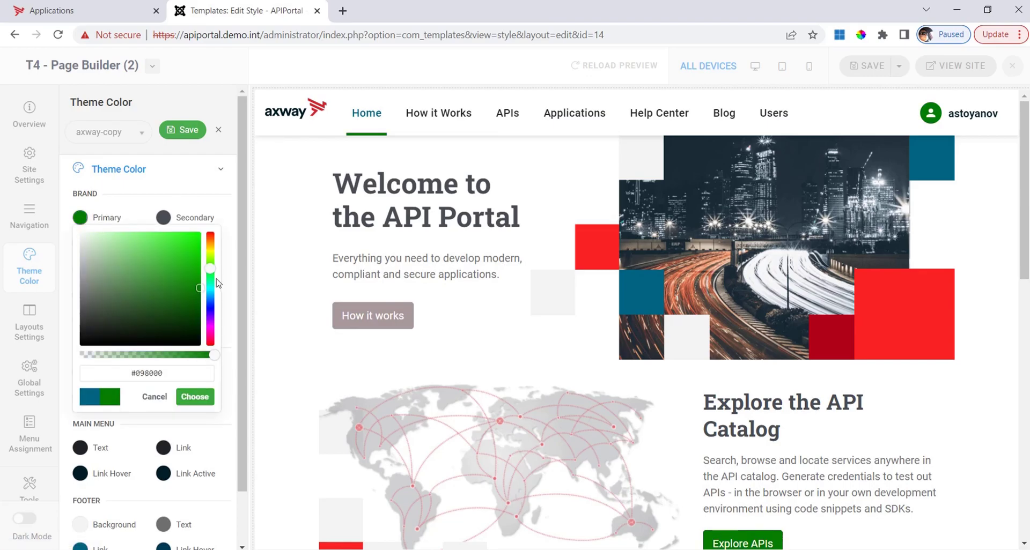
click(192, 265)
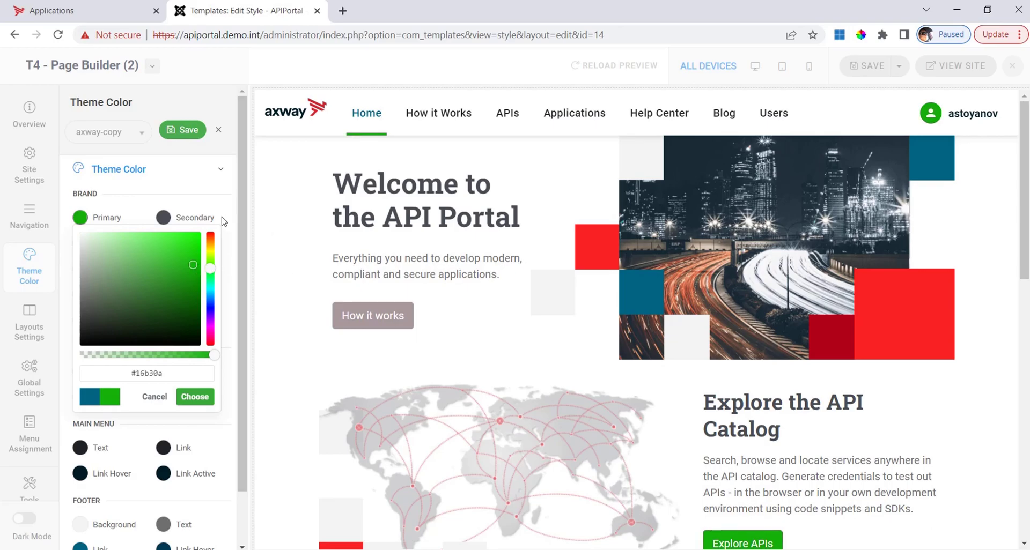
click(198, 400)
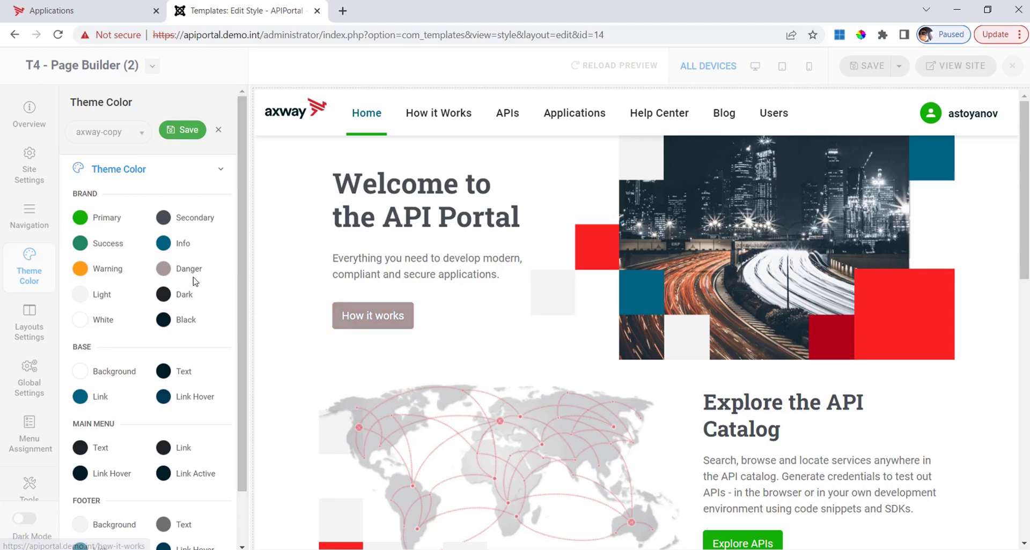
- Set axway-copy's Danger colour to bright yellow and save the theme colours
click(164, 269)
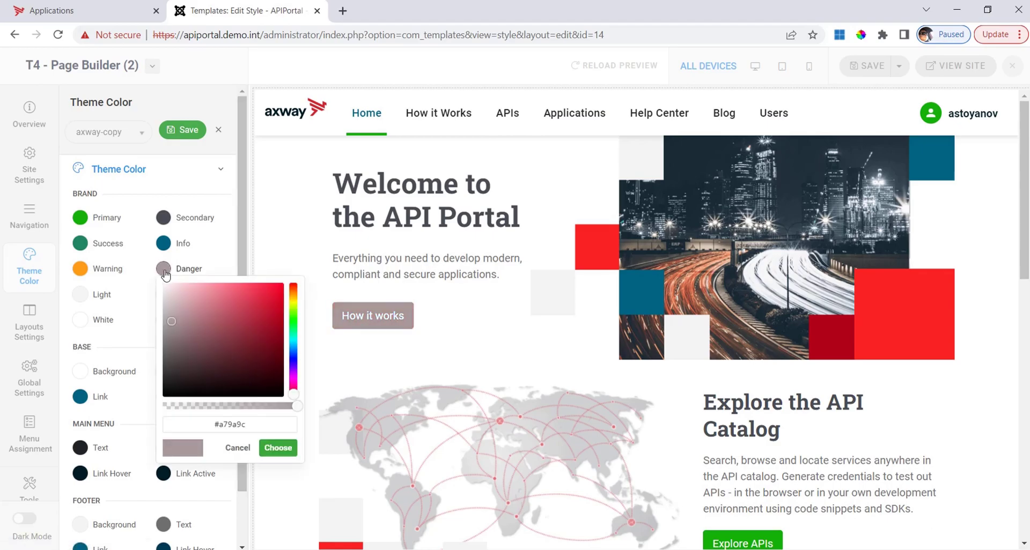
click(294, 301)
click(266, 295)
mouse_move(274, 290)
mouse_down()
mouse_move(262, 295)
mouse_move(274, 291)
mouse_up()
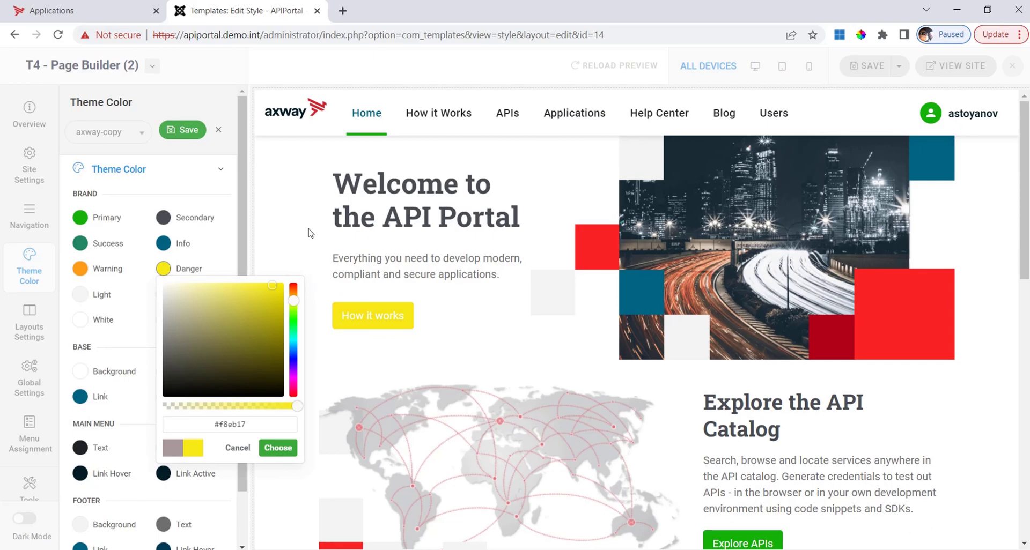
click(289, 449)
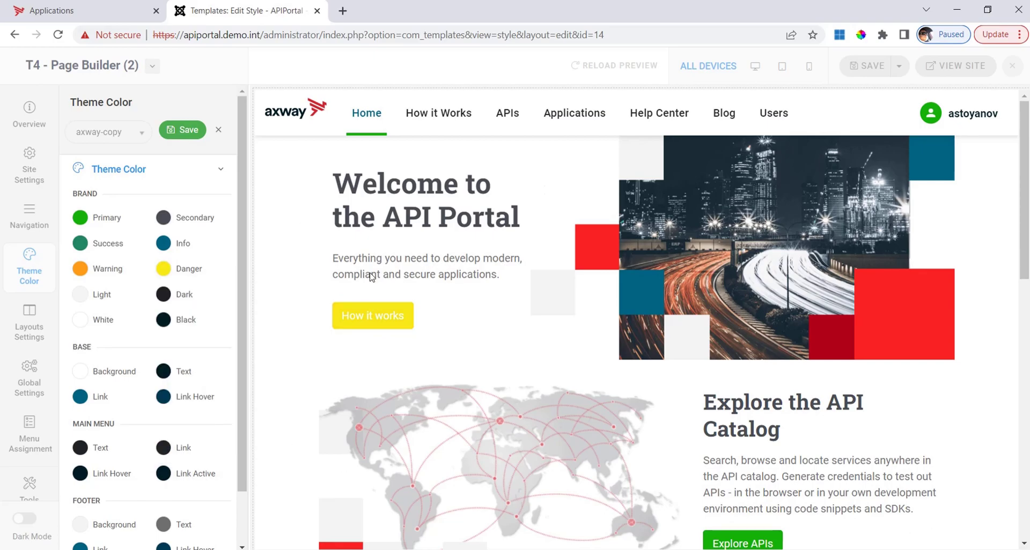
right_click(156, 35)
key(Escape)
click(191, 132)
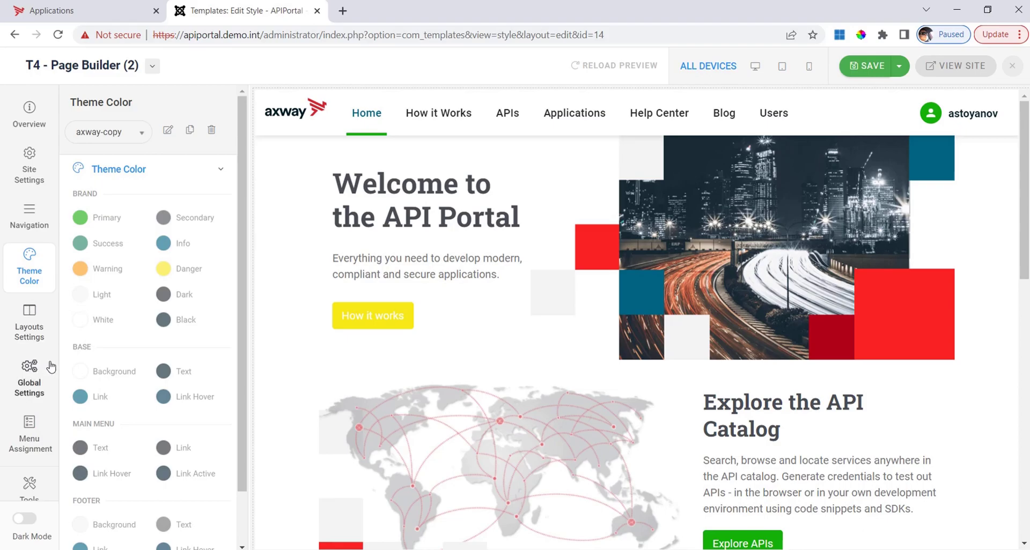
- Assign T4 - Page Builder (2) to all menu pages, then save and close the style
click(35, 443)
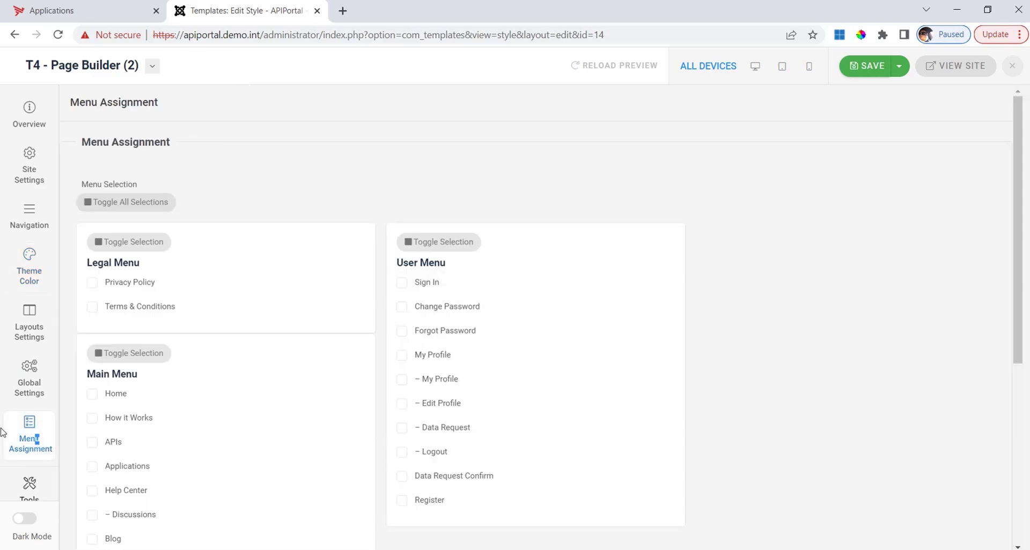
click(86, 202)
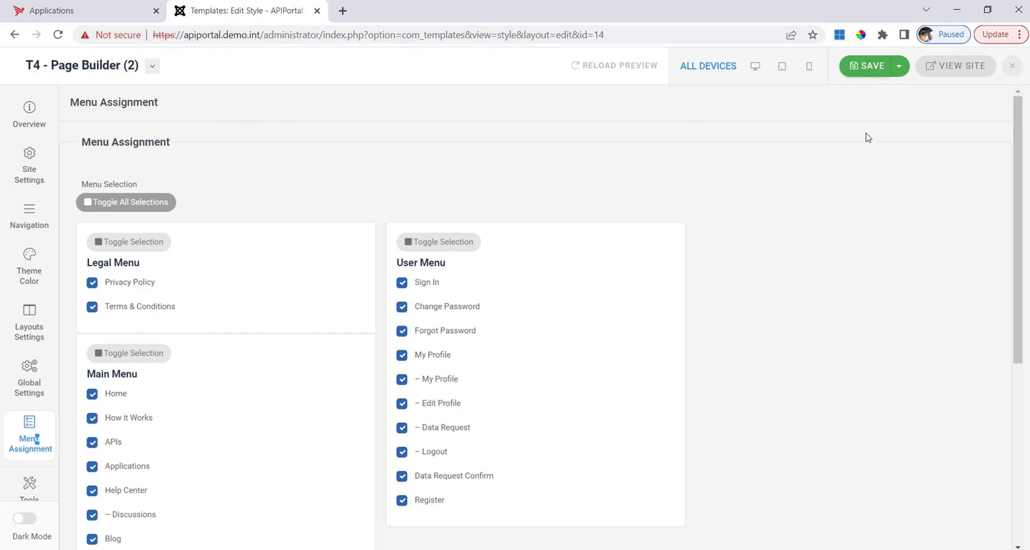
click(873, 71)
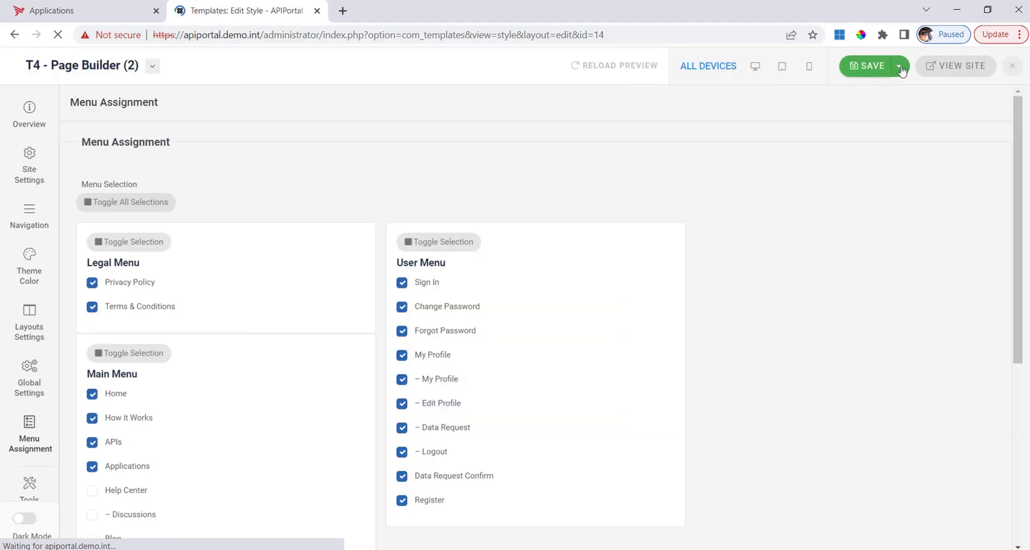
click(901, 69)
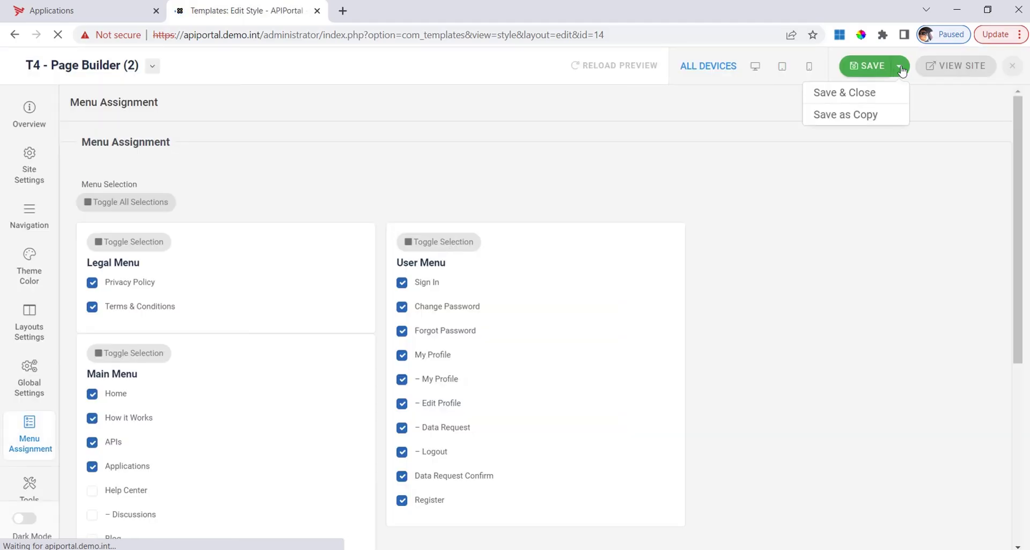
click(858, 96)
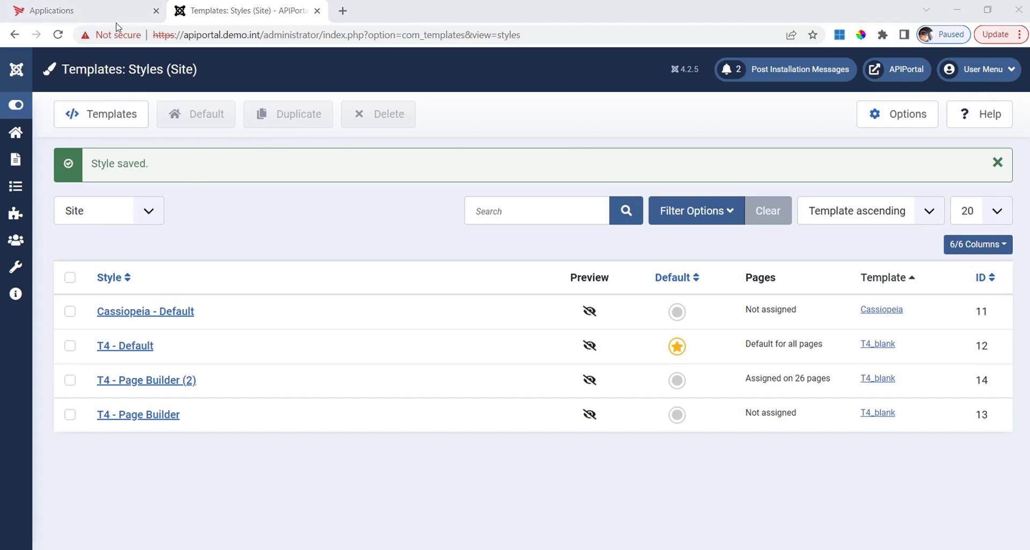
- Load the portal home page to view the green and yellow colours, then return to Templates: Styles
click(104, 12)
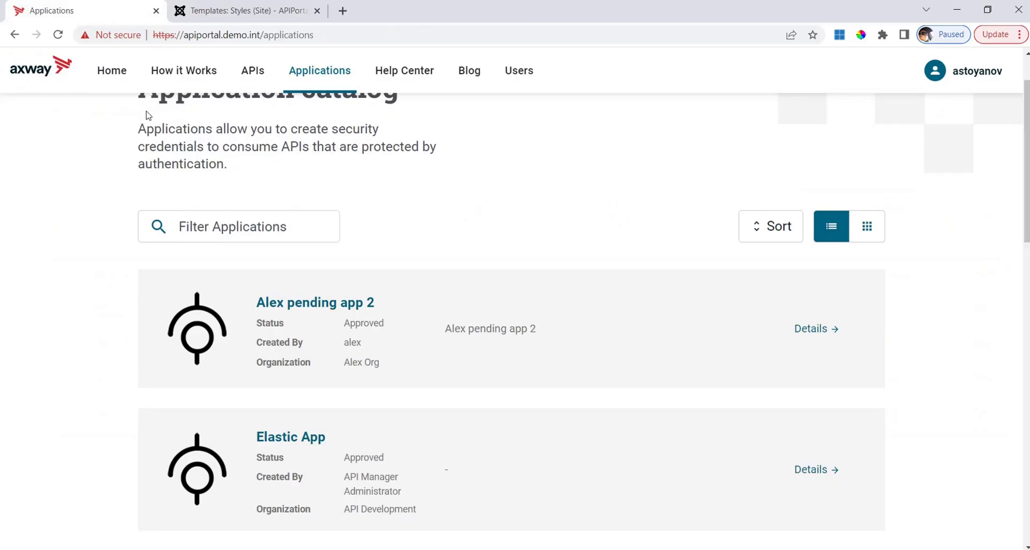
click(106, 72)
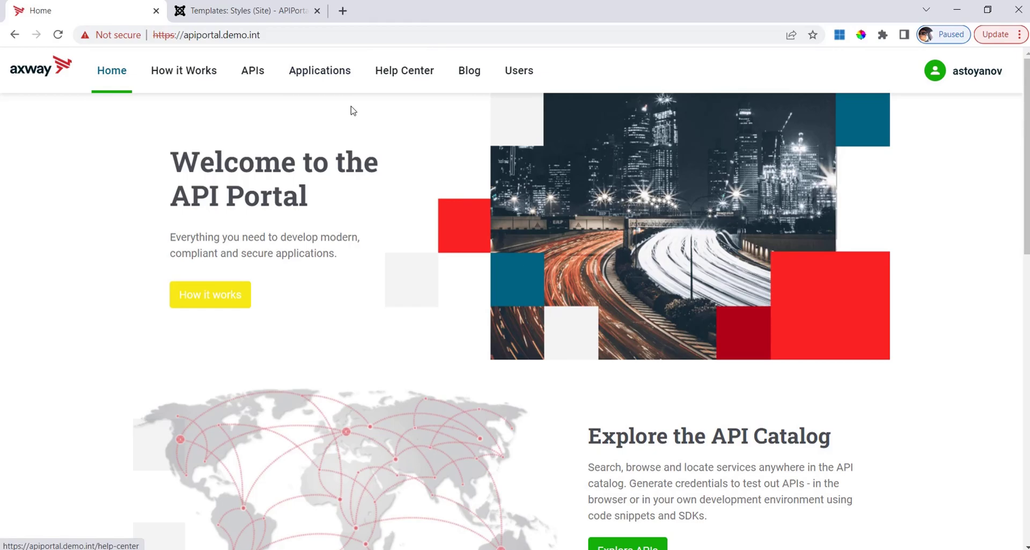
click(251, 11)
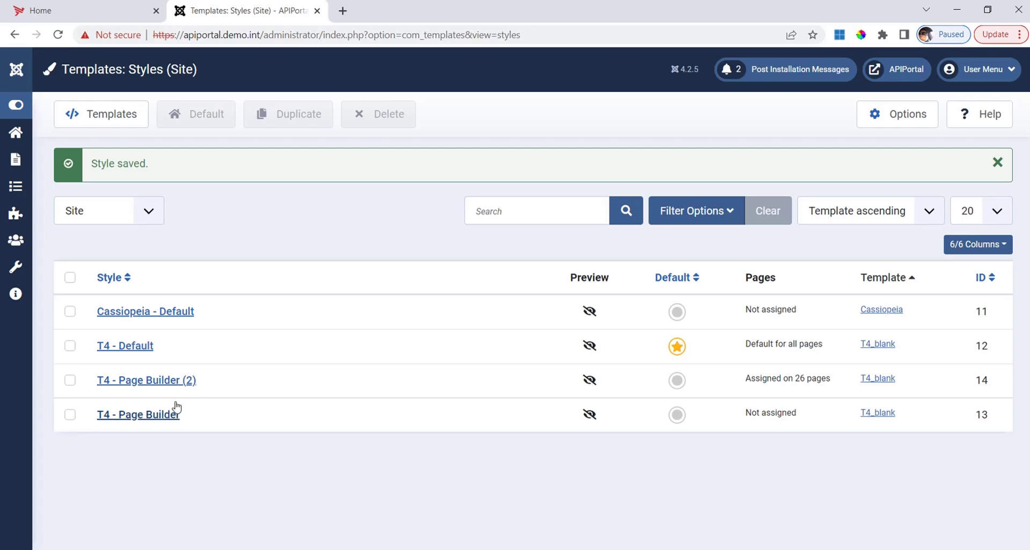
- Open the Custom Style code of the T4 - Page Builder (2) style's custom SCSS editor via Tools
click(171, 381)
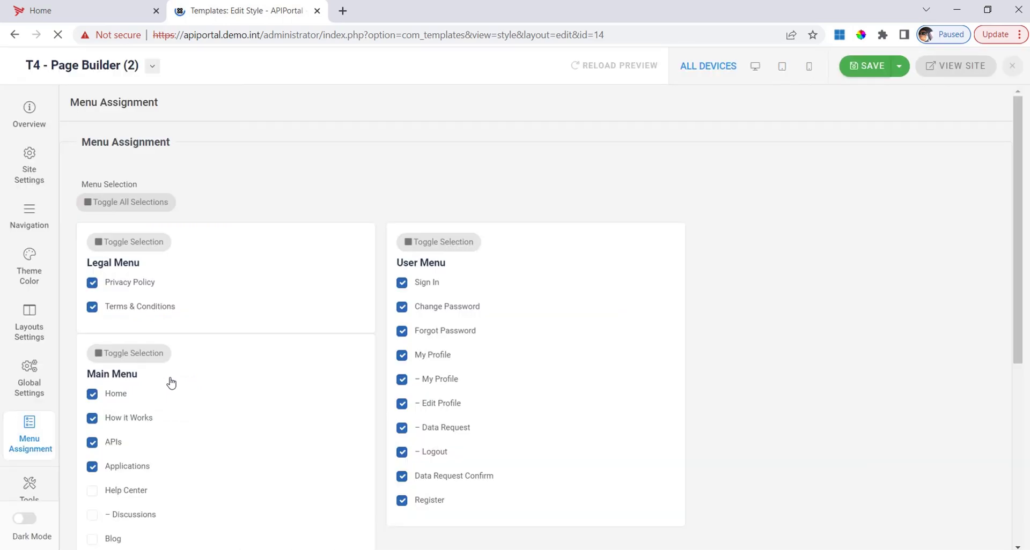
click(29, 168)
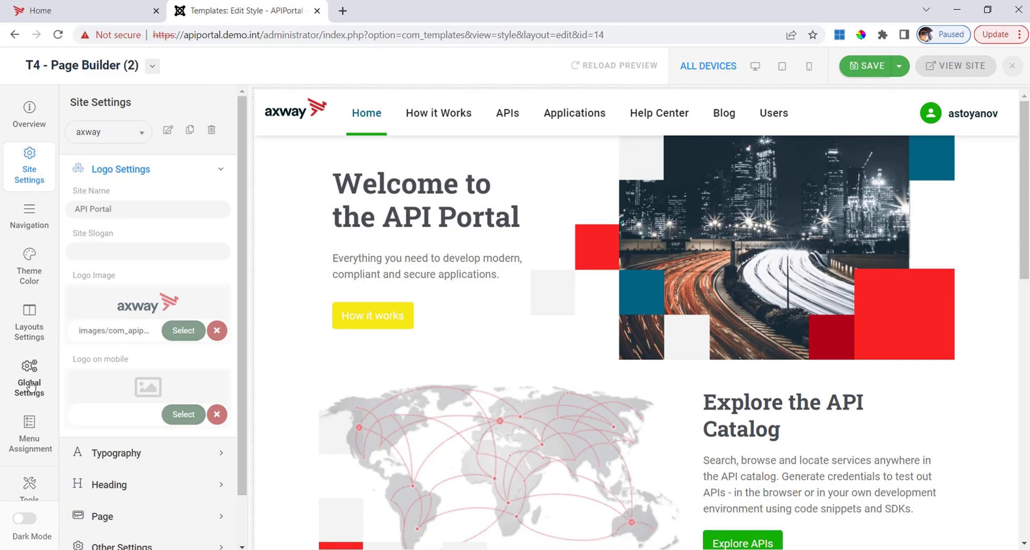
click(29, 487)
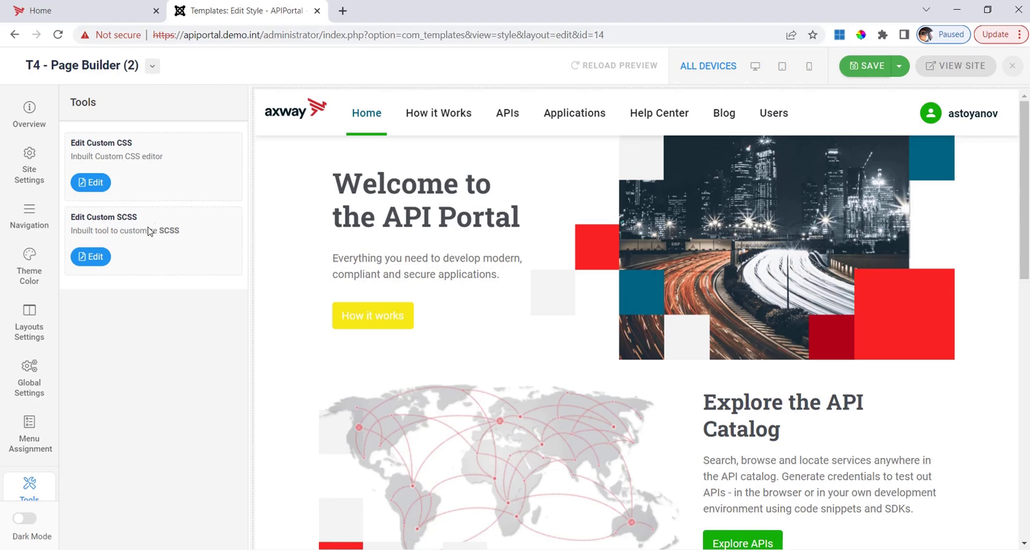
click(92, 258)
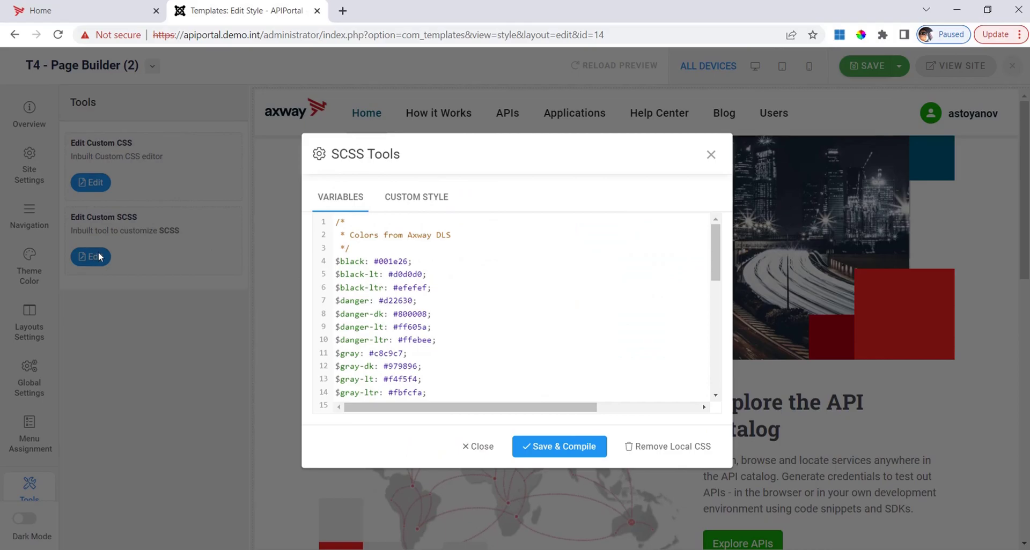
click(414, 198)
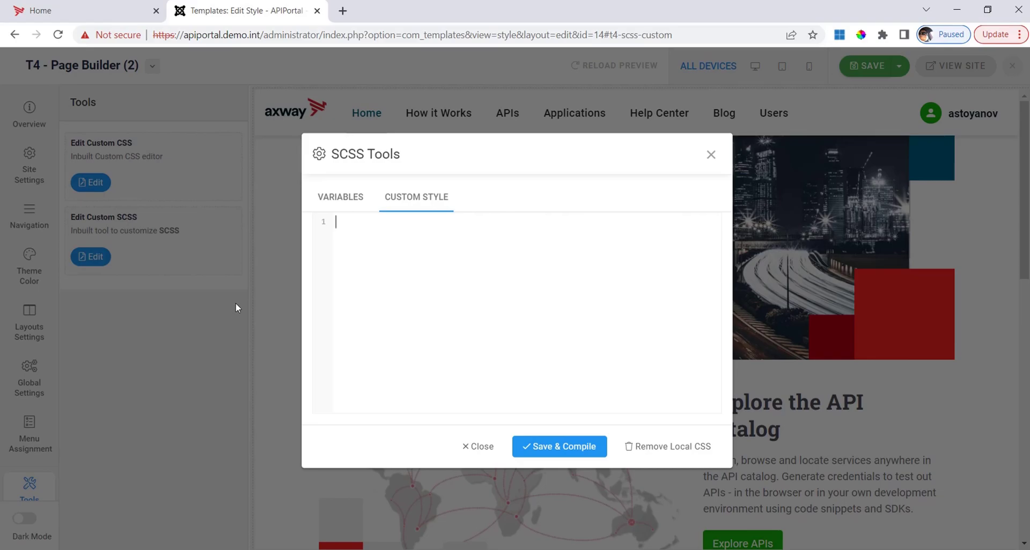
click(127, 12)
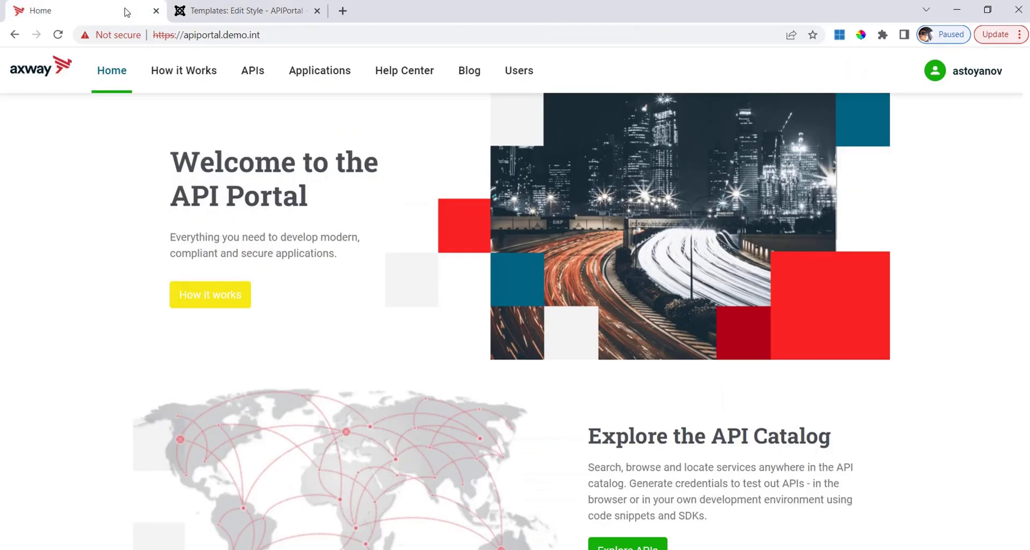
- Log out of the portal and go to the Sign In page
click(976, 75)
click(888, 169)
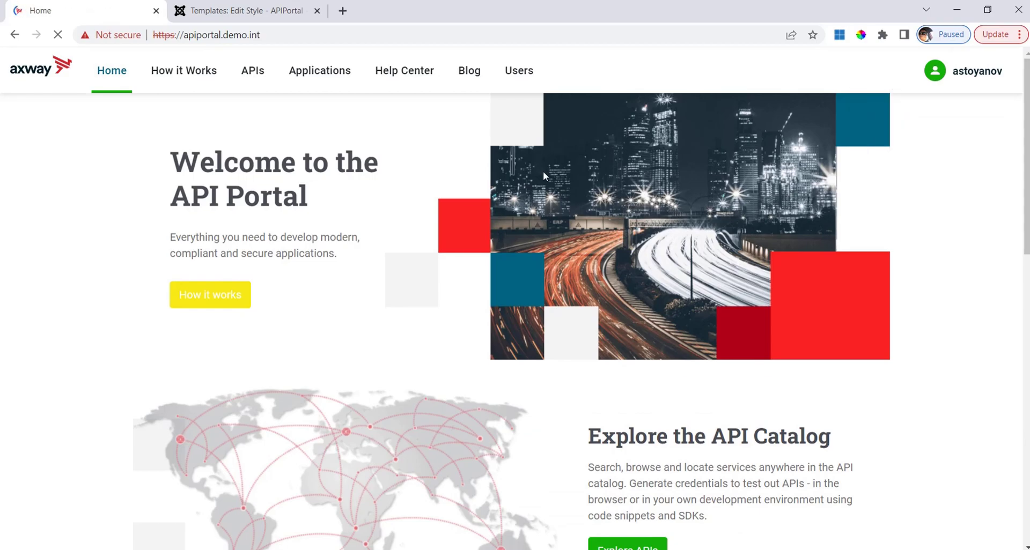
click(912, 71)
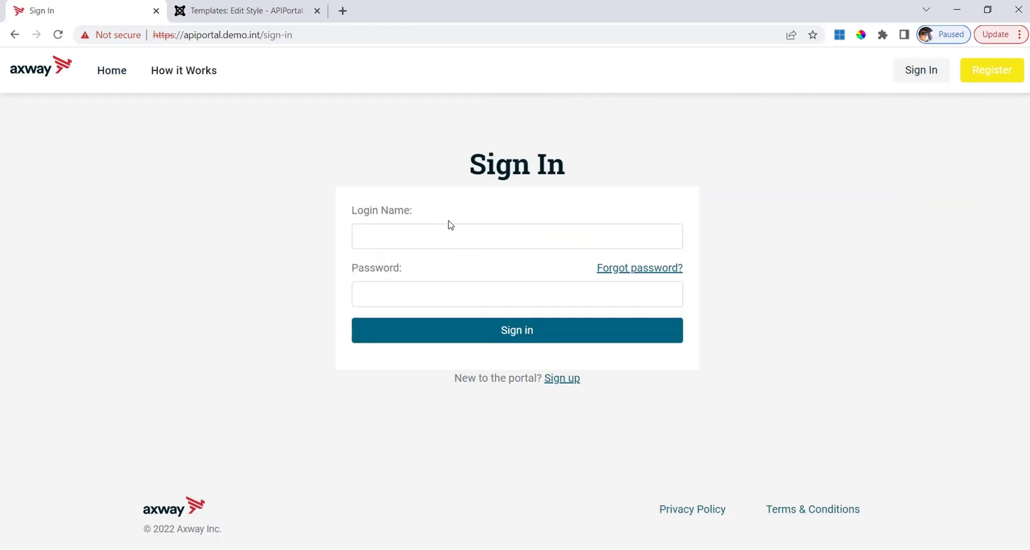
- Inspect the sign-in form and copy its wrapper's mod-apiportal-login-form class name
right_click(454, 205)
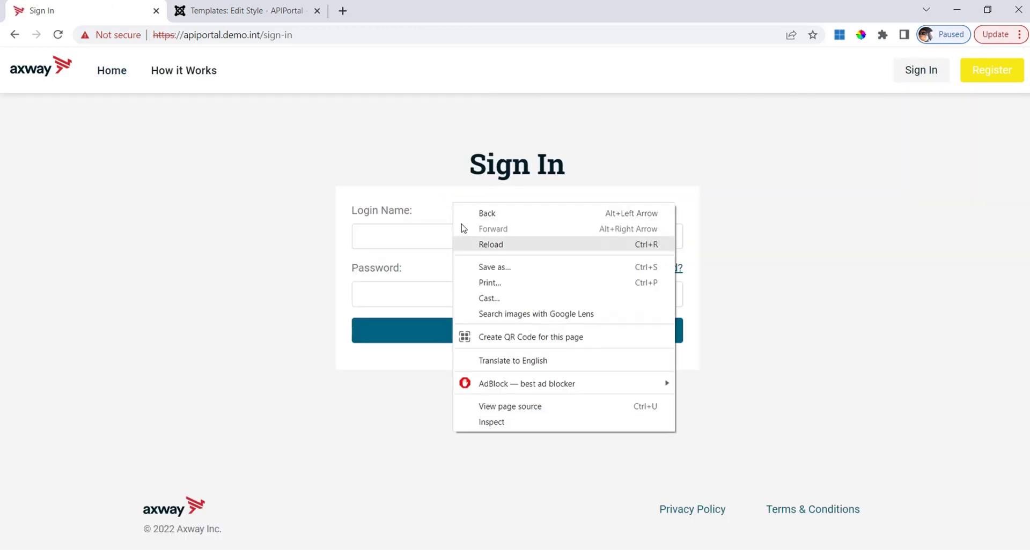
click(505, 423)
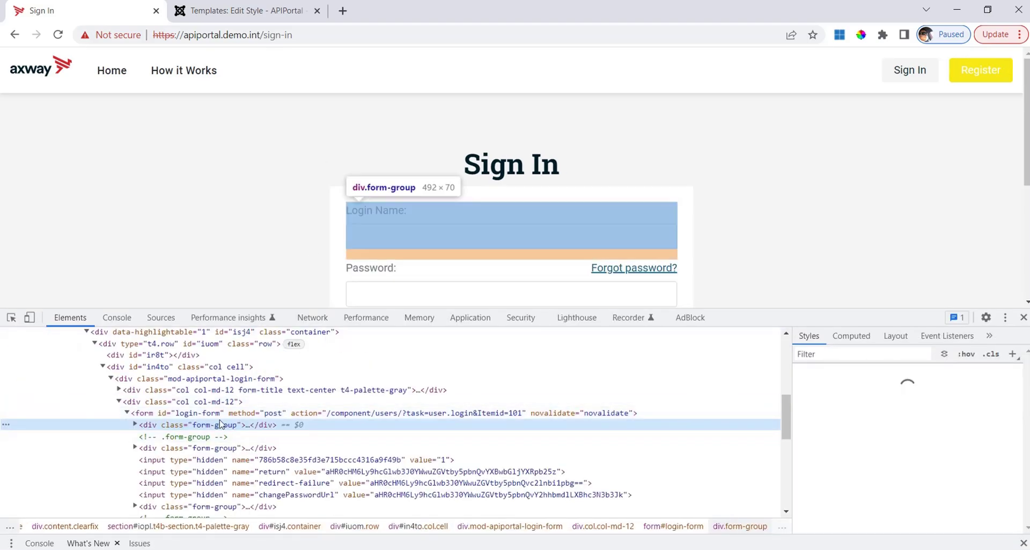
click(13, 319)
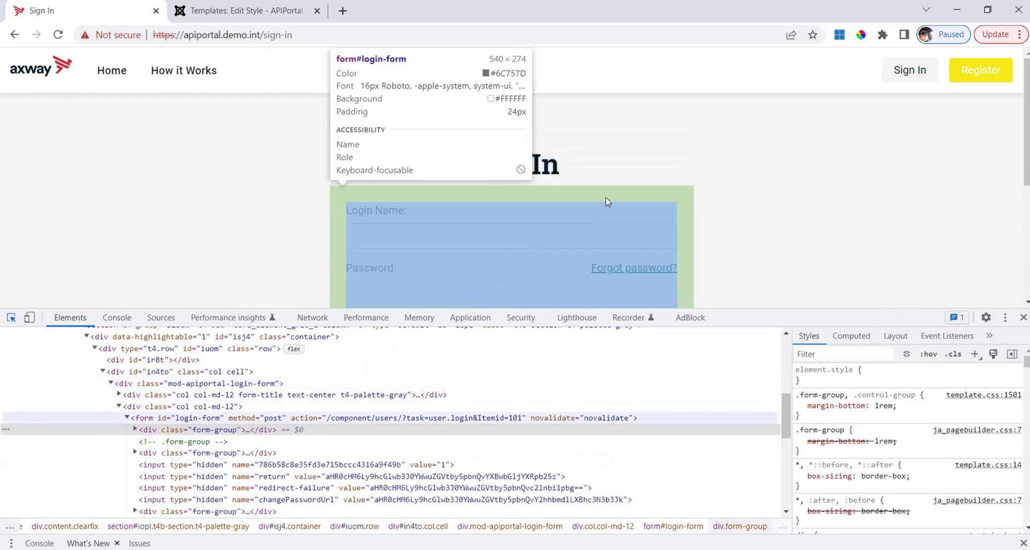
click(612, 195)
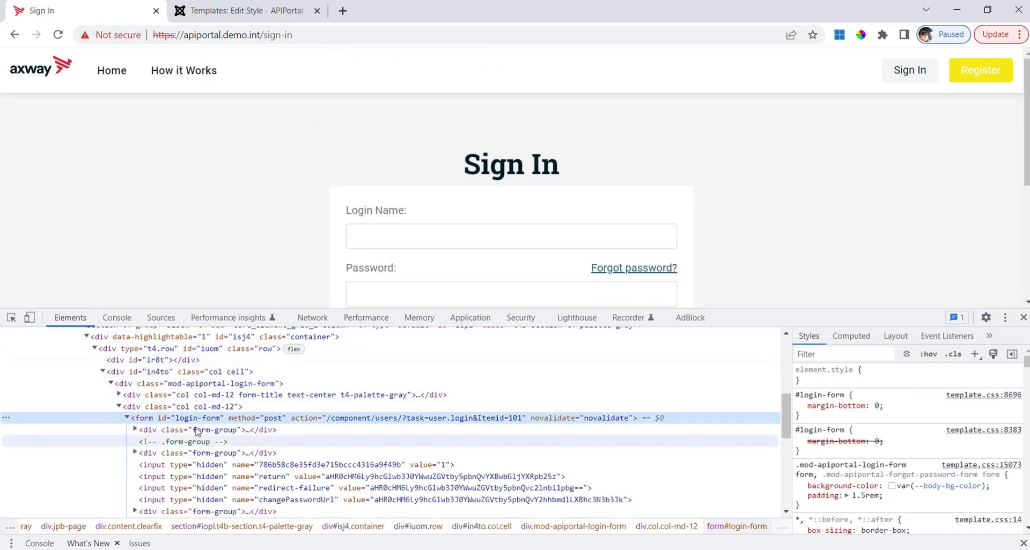
click(212, 384)
double_click(231, 389)
key(ctrl+c)
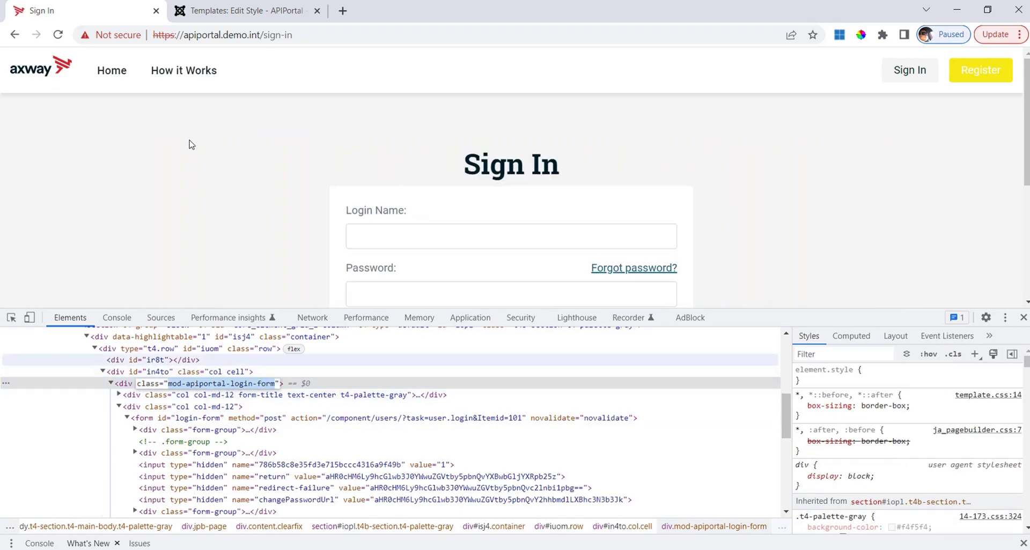
click(242, 9)
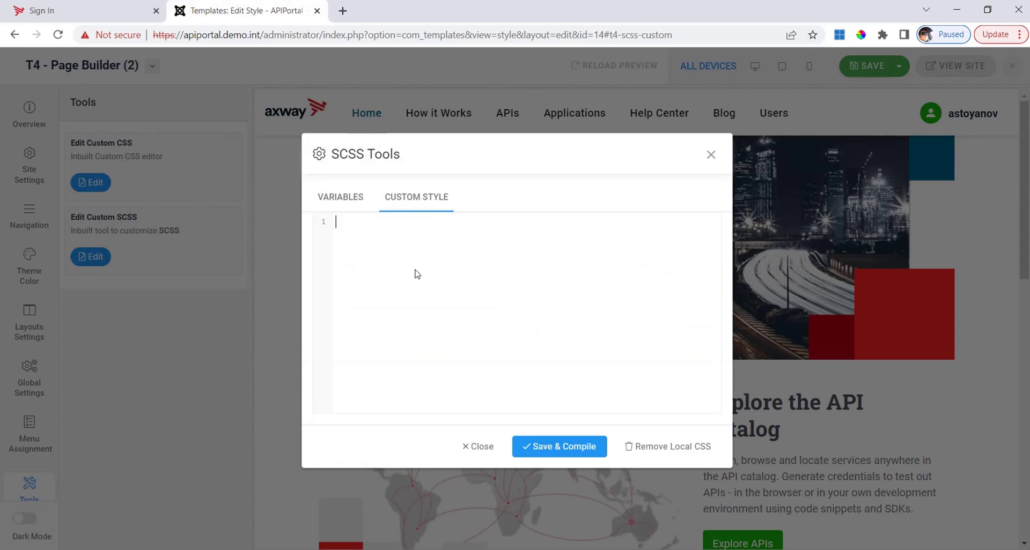
- Write the rule .mod-apiportal-login-form { color: green } in the Custom Style code
text(.)
key(ctrl+v)
text(color: )
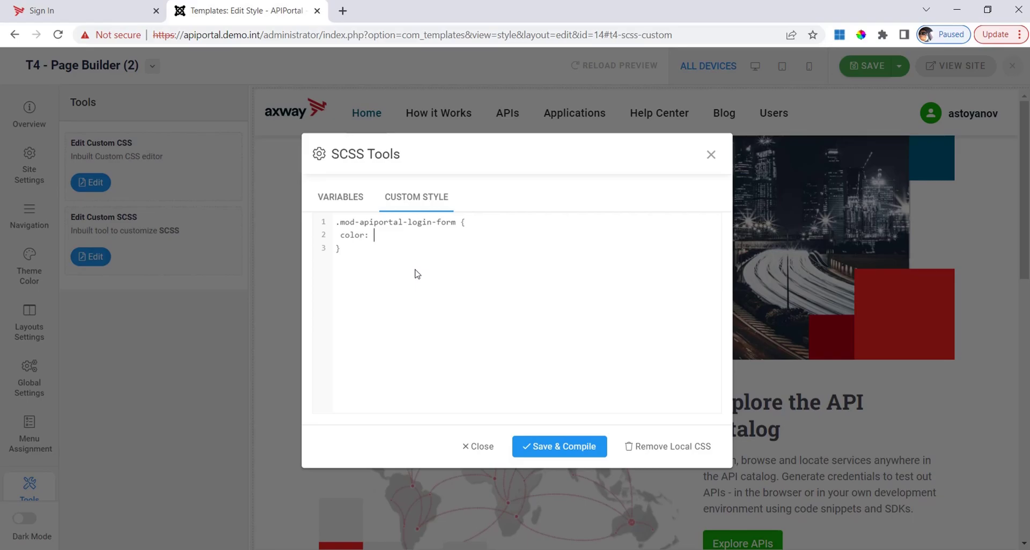
text(green)
click(86, 12)
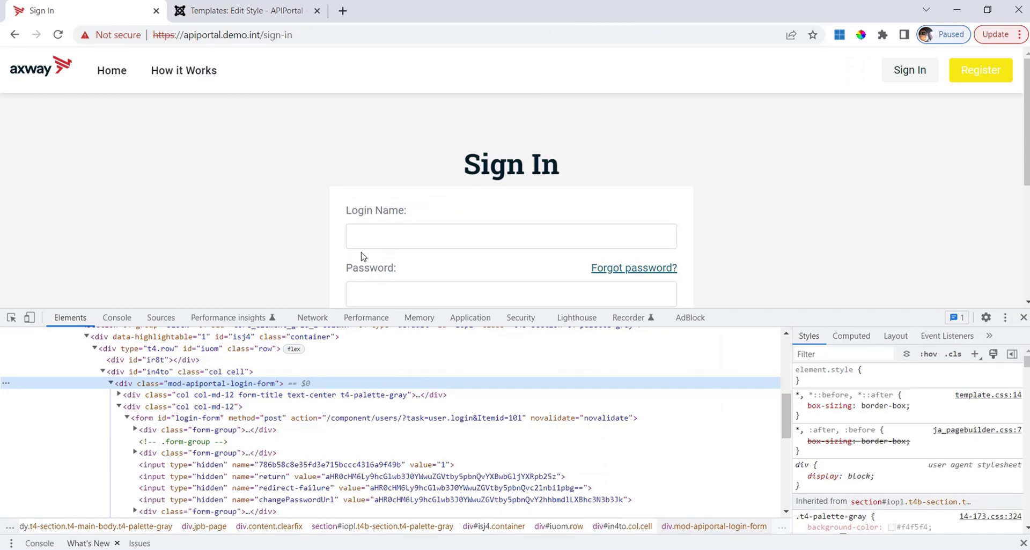
click(268, 10)
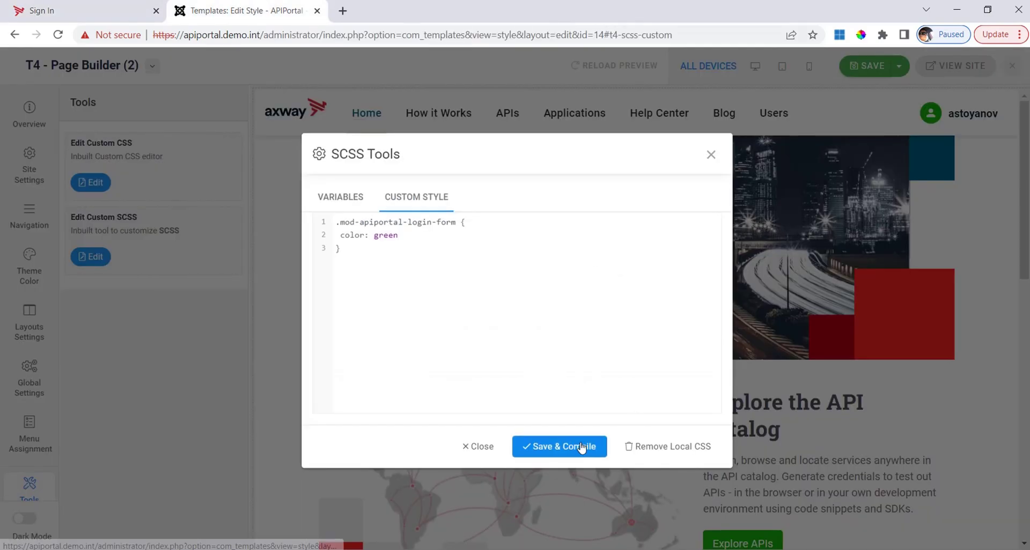
- Save & Compile the custom SCSS containing the new green login-form rule
click(559, 441)
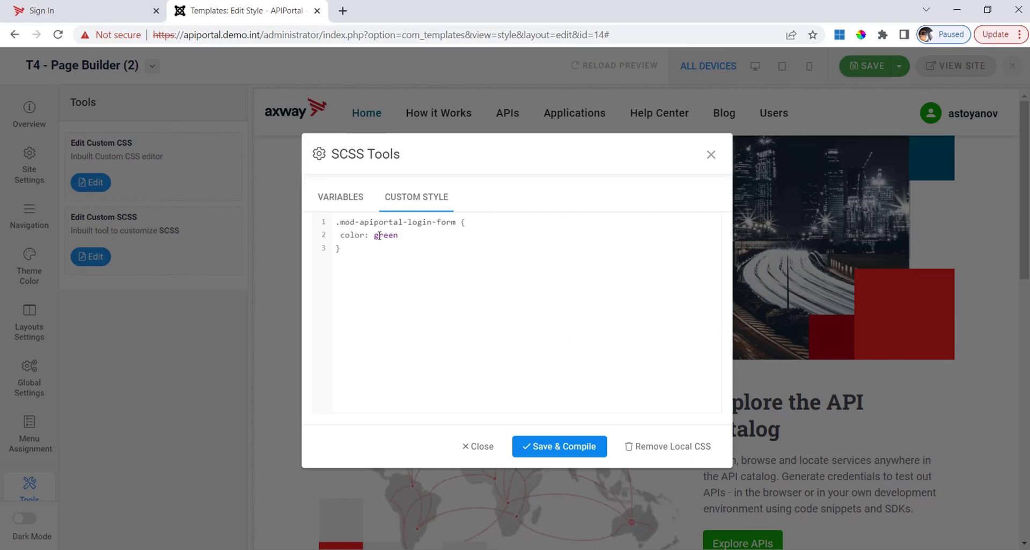
drag(337, 248, 323, 225)
click(427, 294)
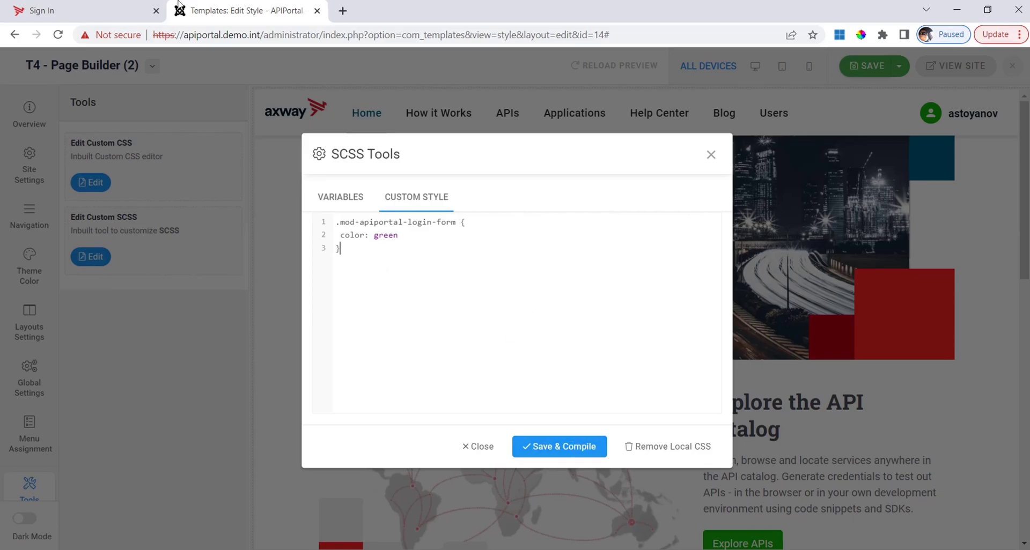
click(106, 6)
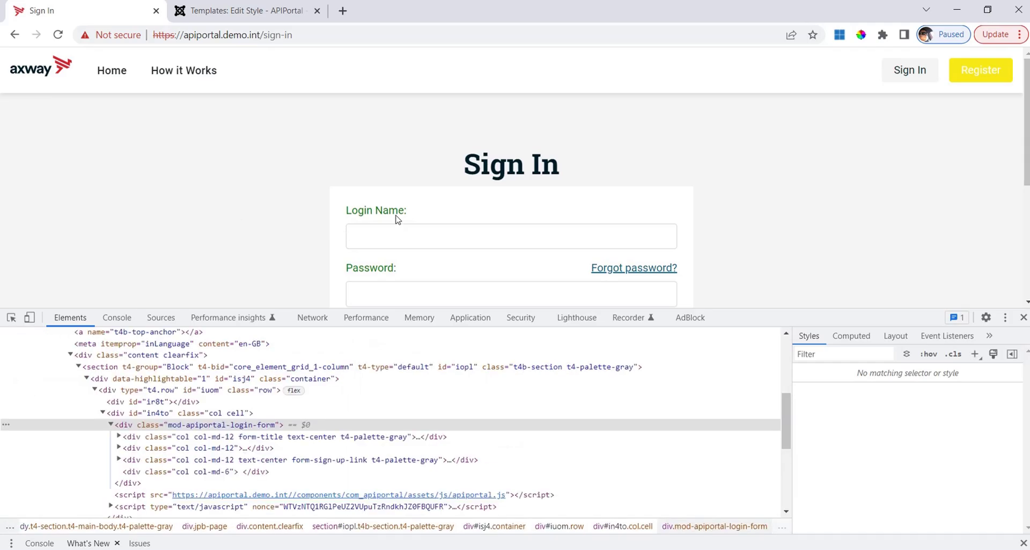
- Confirm the Password label shows green, then close the SCSS editor and return to Sign In
click(382, 271)
click(468, 263)
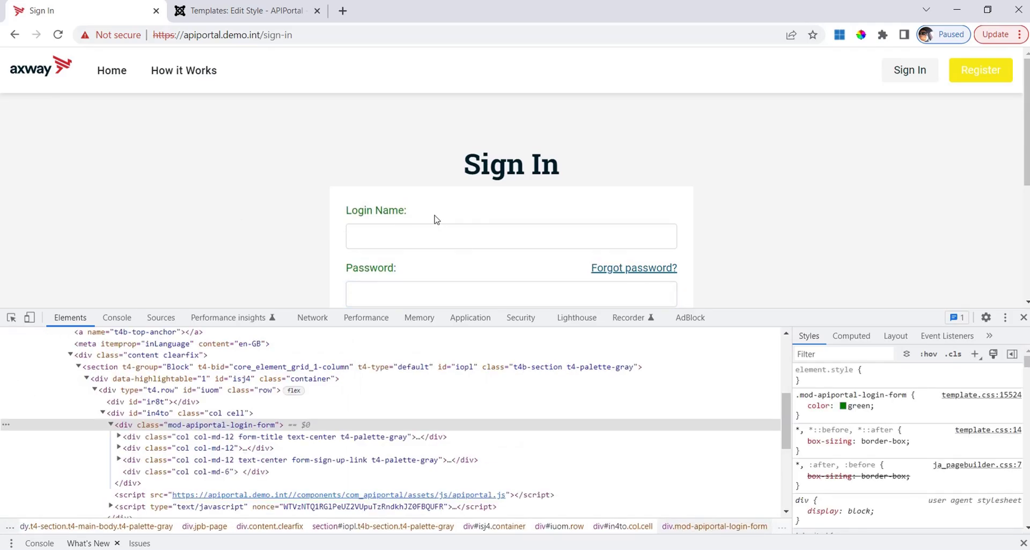
click(226, 14)
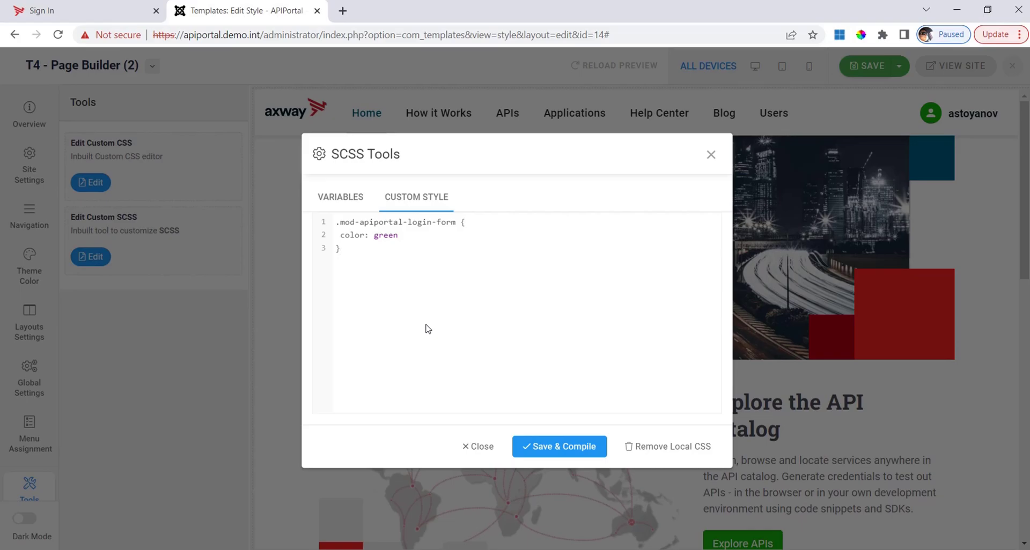
click(471, 448)
click(70, 8)
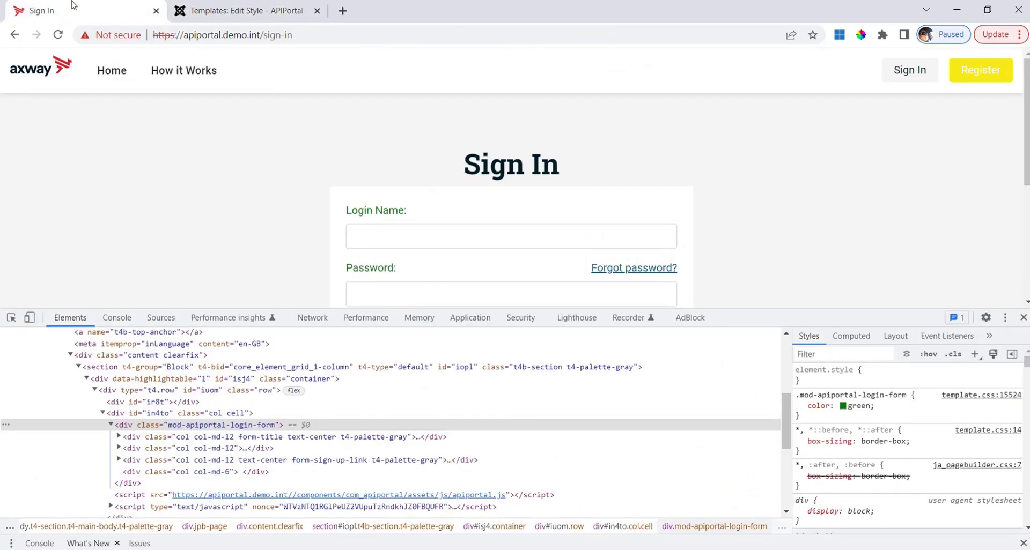